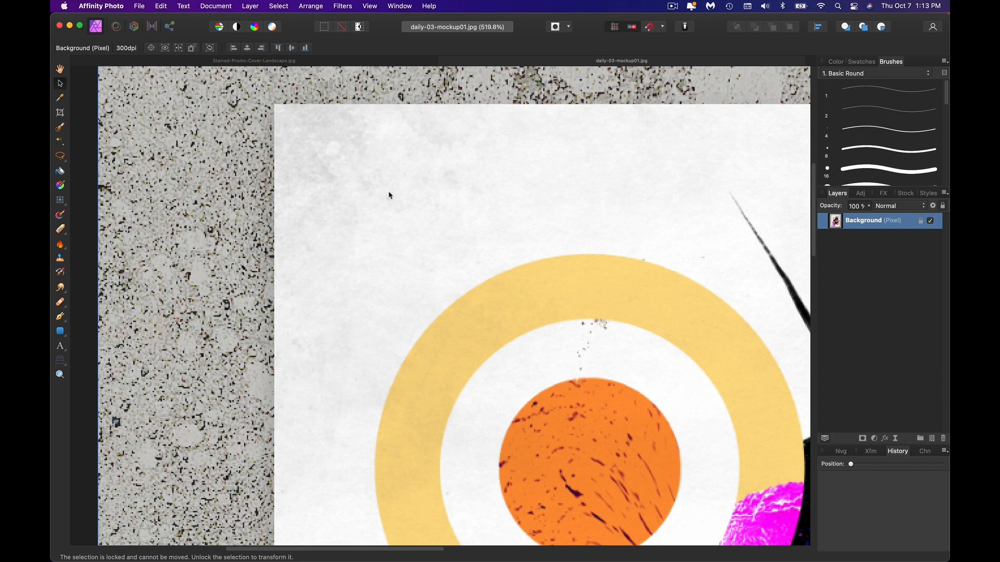
pyautogui.scroll(-3, 695, 264)
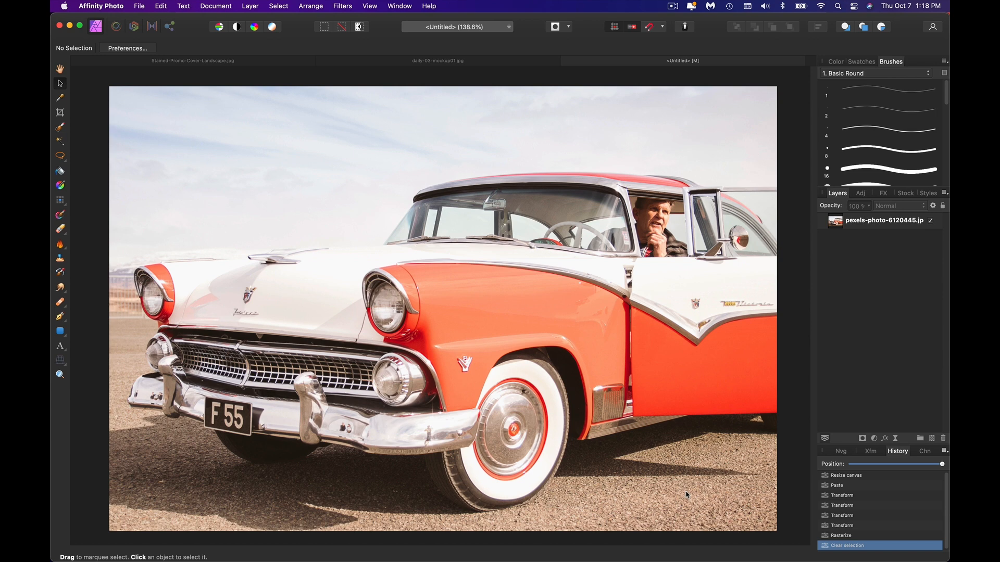
# Place the texture image DC_Textures-Stained-09.jpg above the car photo
pyautogui.press('super+shift+p')
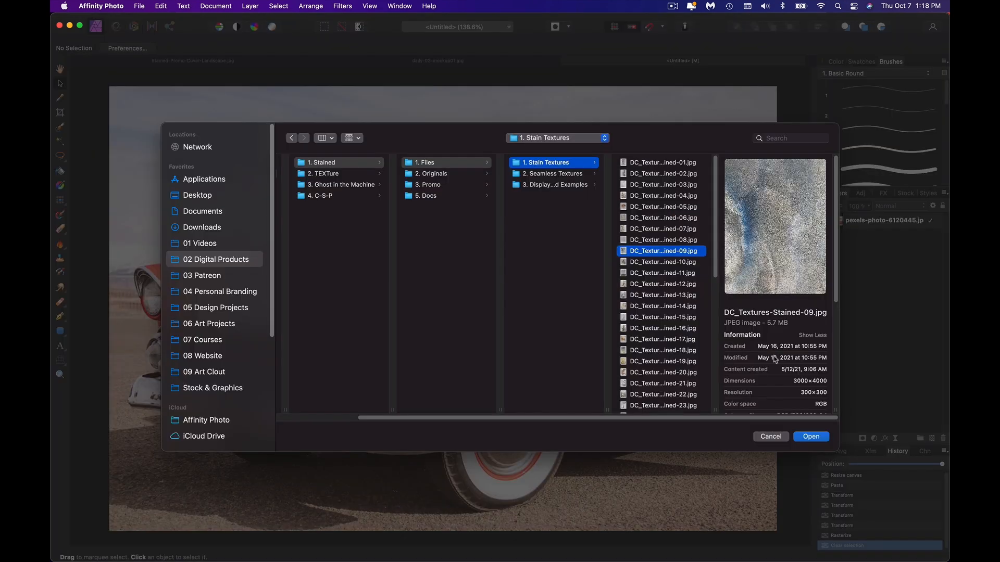
pyautogui.click(813, 436)
pyautogui.click(436, 246)
pyautogui.scroll(-5, 480, 225)
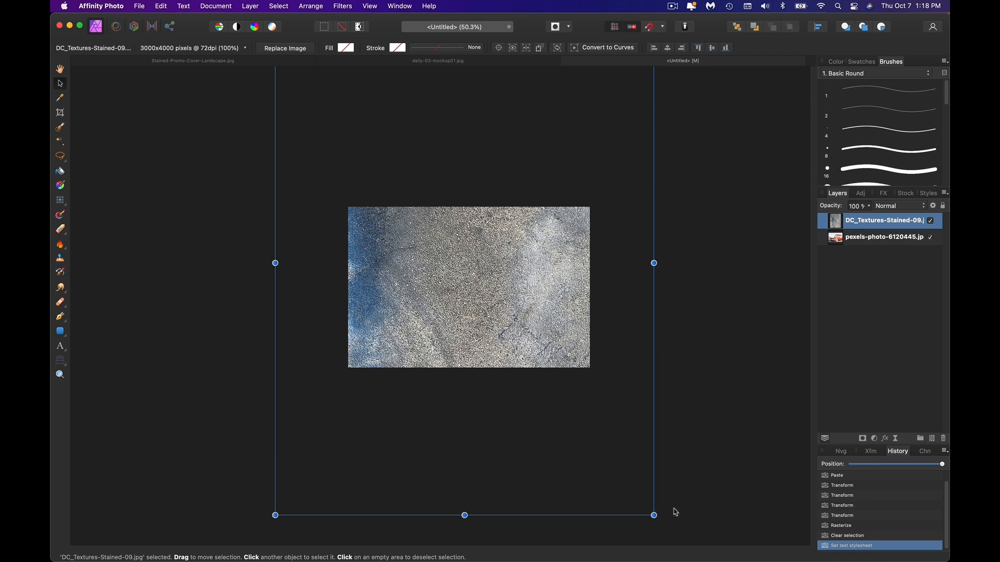
# Rotate the placed texture 90° counterclockwise, scale it to about 68%, and position it to cover the whole photo
pyautogui.moveTo(657, 519); pyautogui.dragTo(661, 115)
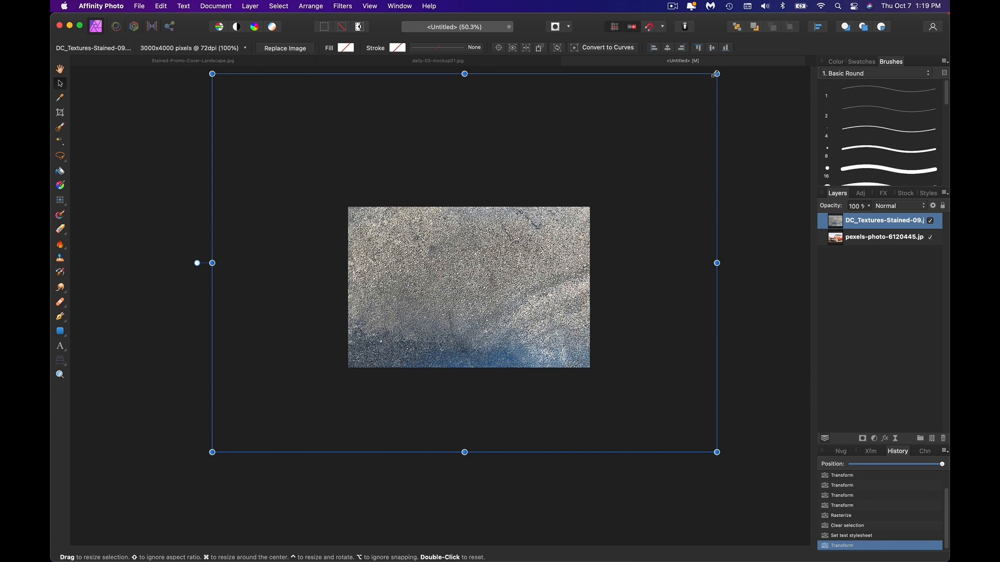
pyautogui.moveTo(716, 75); pyautogui.dragTo(602, 160)
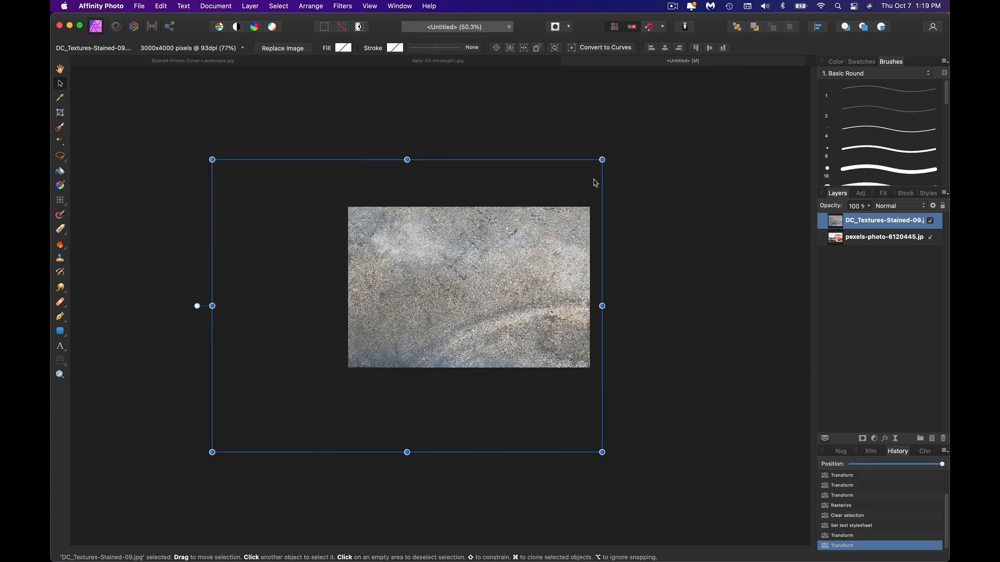
pyautogui.moveTo(212, 452); pyautogui.dragTo(264, 423)
pyautogui.moveTo(454, 321); pyautogui.dragTo(478, 297)
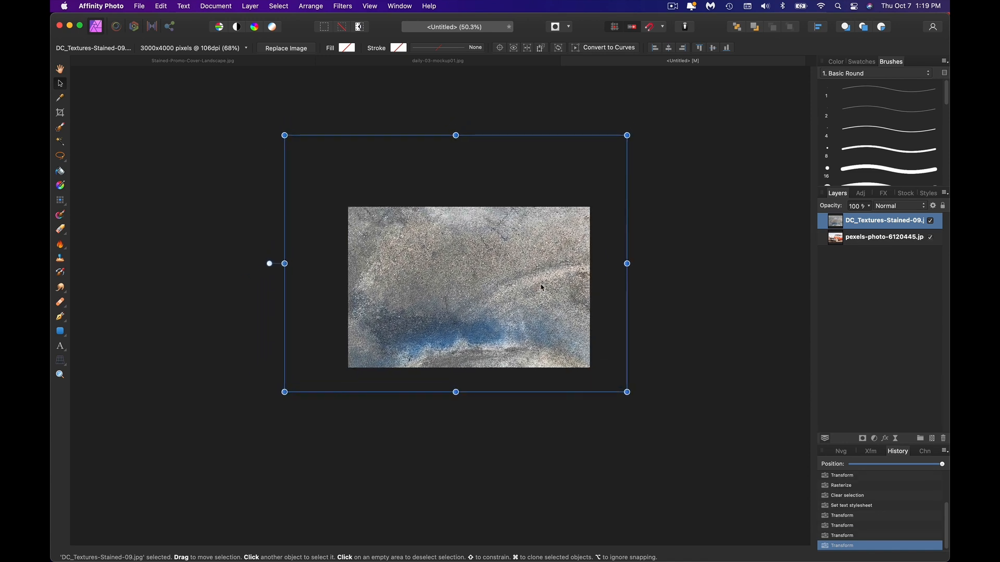
pyautogui.press('super+0')
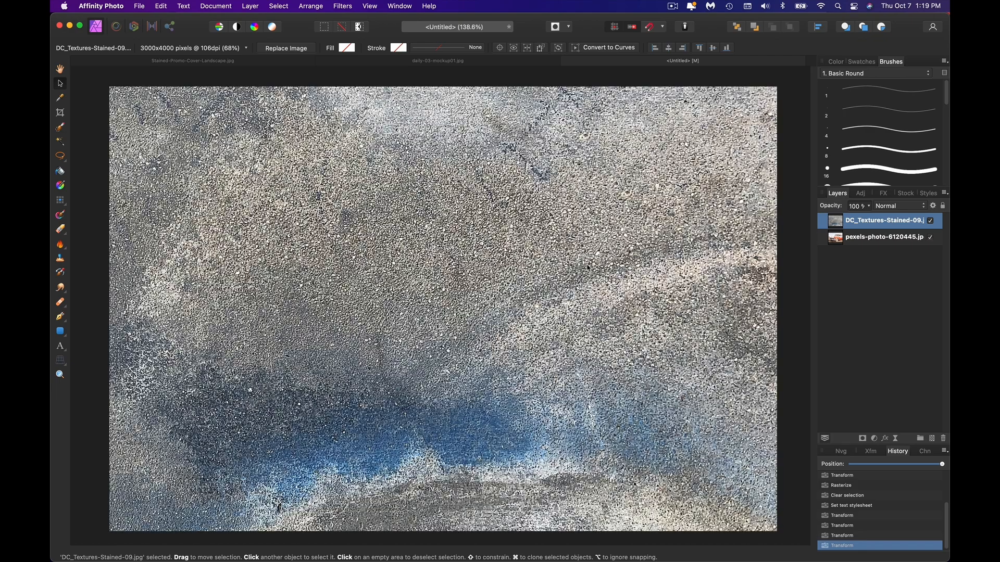
# Set the texture layer's blend mode to Overlay and its opacity to 53%
pyautogui.click(892, 210)
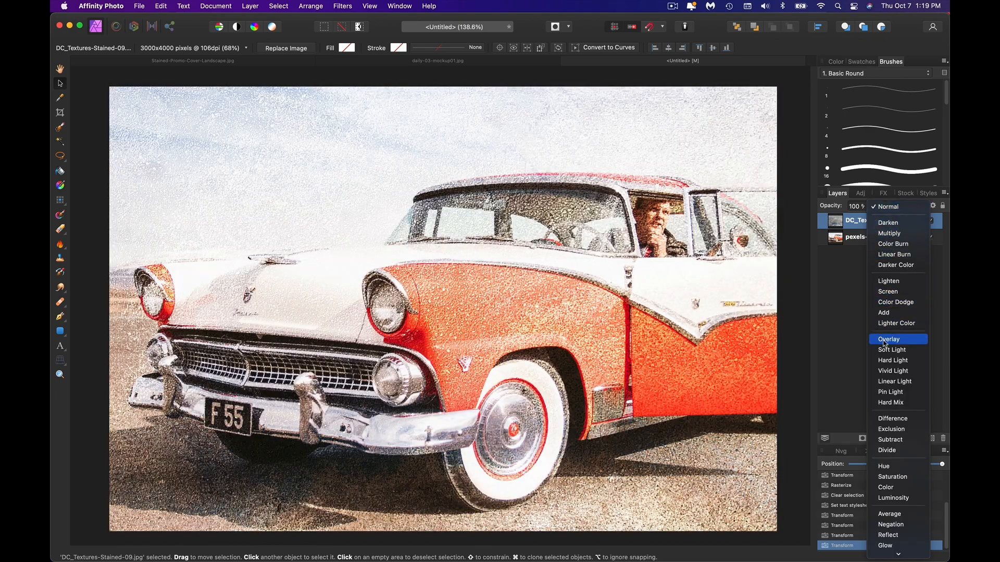
pyautogui.click(884, 344)
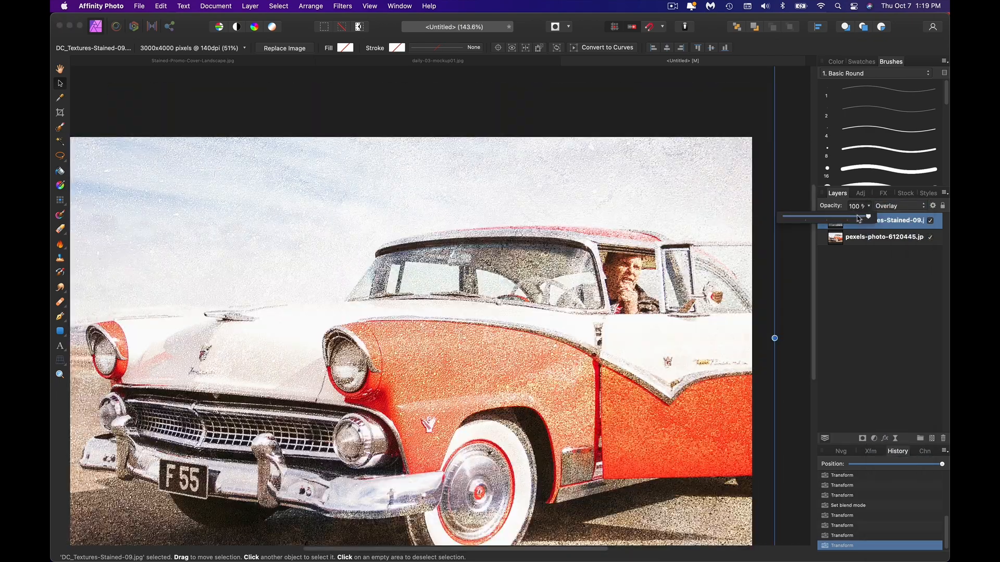
pyautogui.moveTo(868, 206); pyautogui.dragTo(634, 228)
pyautogui.press('super+0')
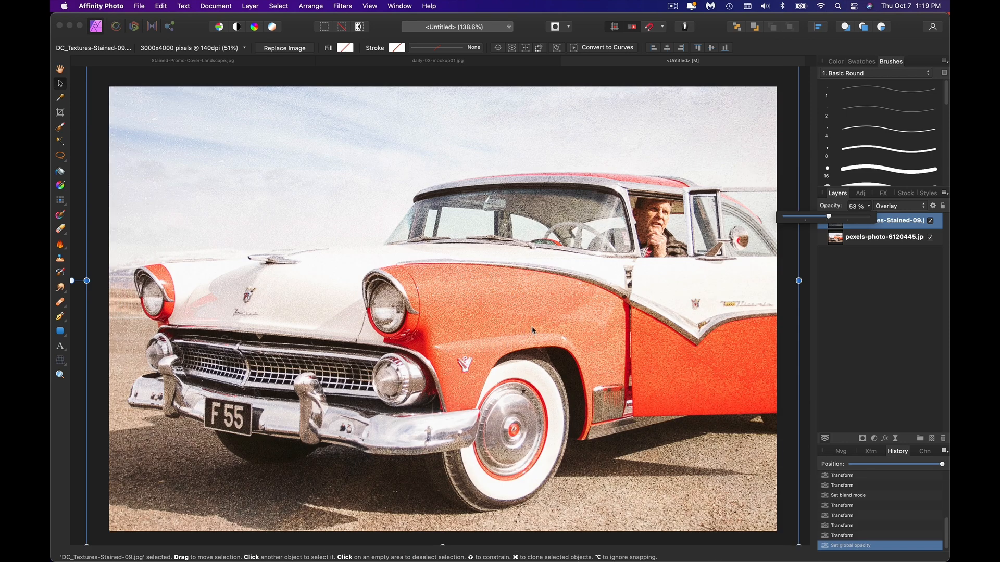
# Preview other blend modes, such as Color Burn, on the texture layer
pyautogui.click(904, 207)
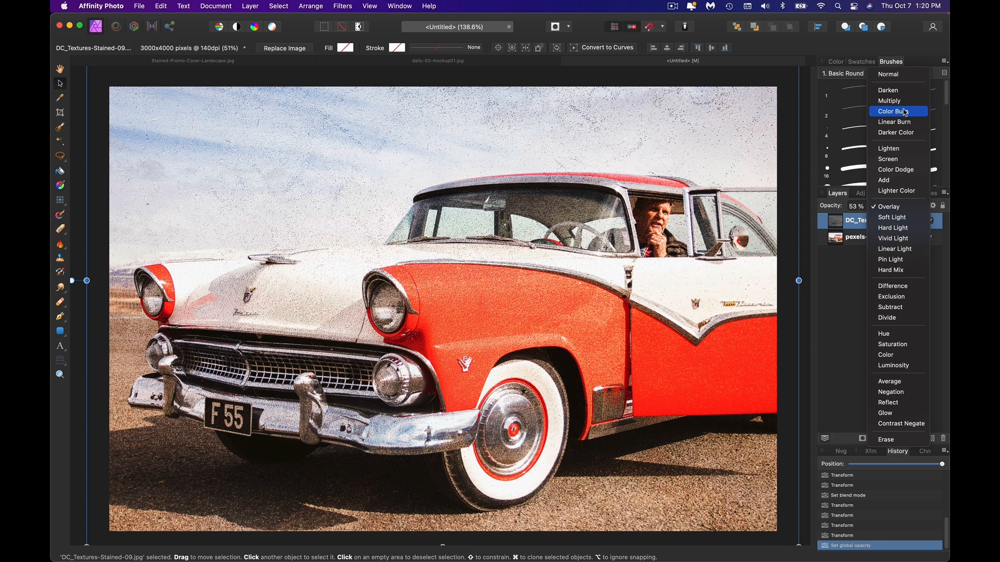
pyautogui.click(831, 281)
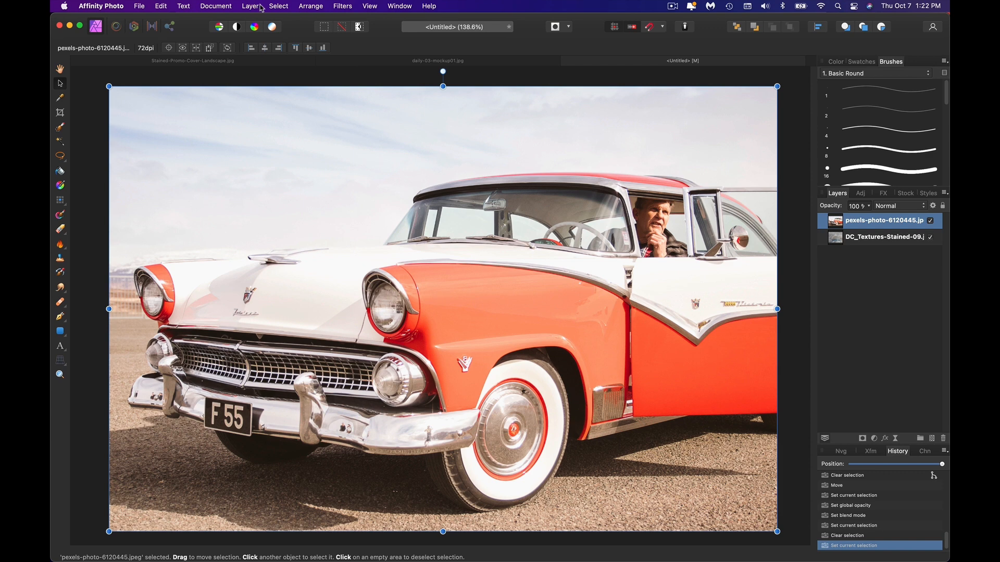
# Add a live Displace filter layer to the car photo and move its settings window aside
pyautogui.click(255, 7)
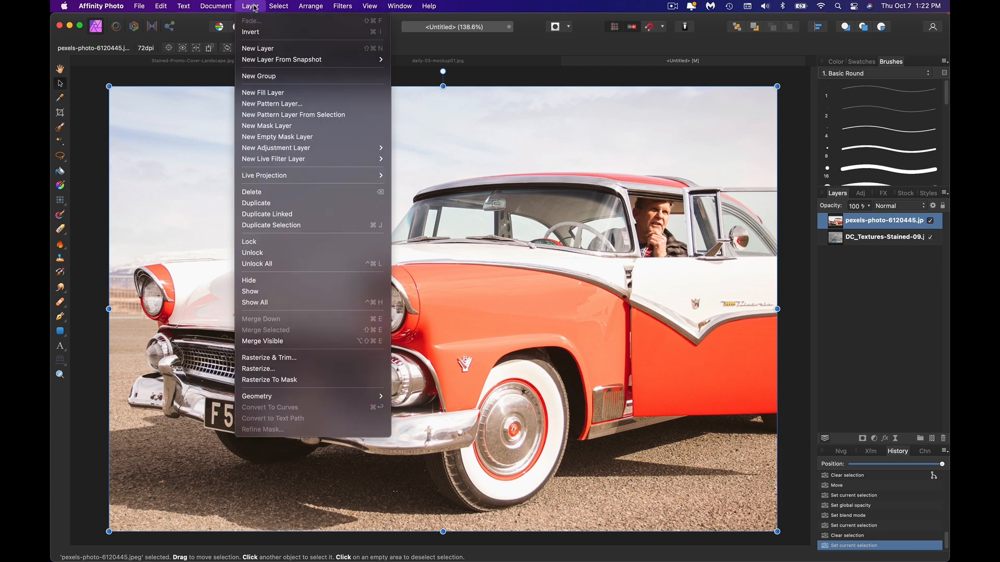
pyautogui.moveTo(290, 159)
pyautogui.moveTo(406, 163)
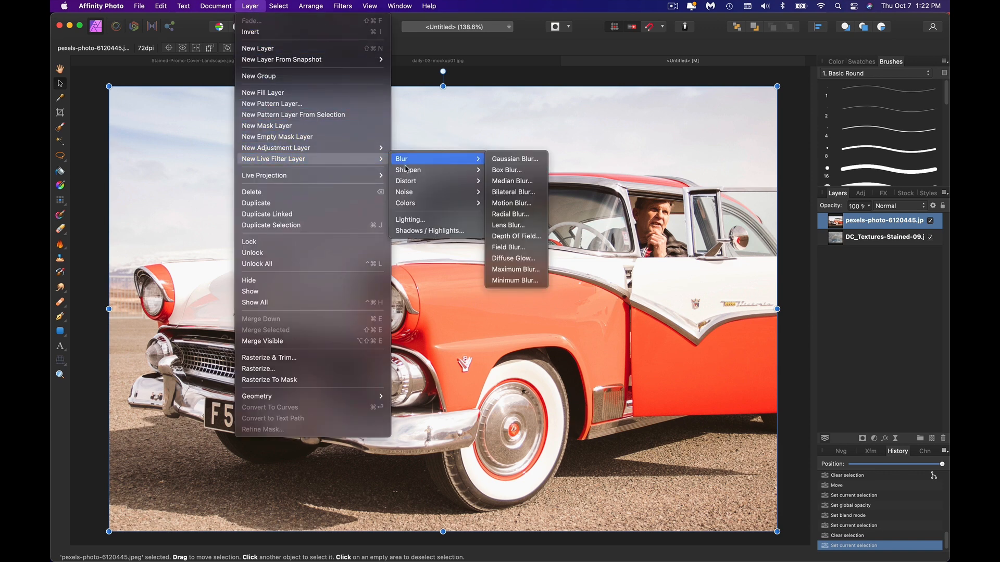
pyautogui.moveTo(415, 180)
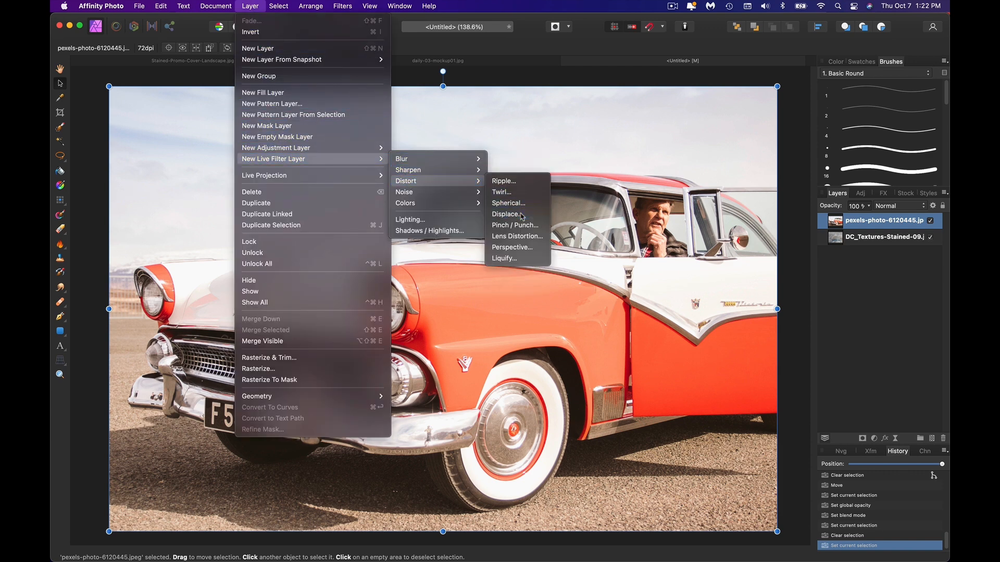
pyautogui.click(522, 215)
pyautogui.moveTo(698, 439); pyautogui.dragTo(597, 243)
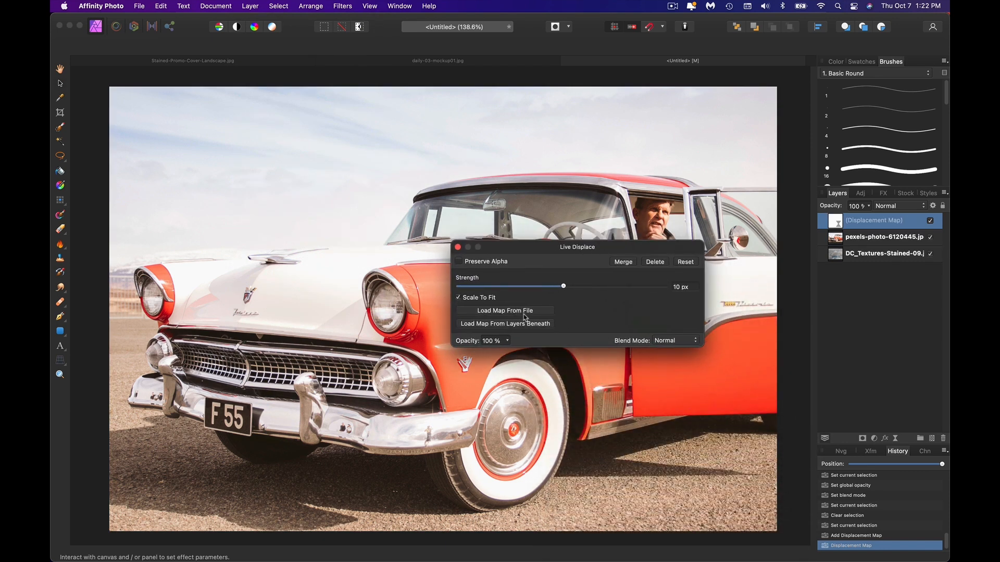
# Load DC_Textures-Stained-13.jpg from file as the displacement map
pyautogui.click(516, 317)
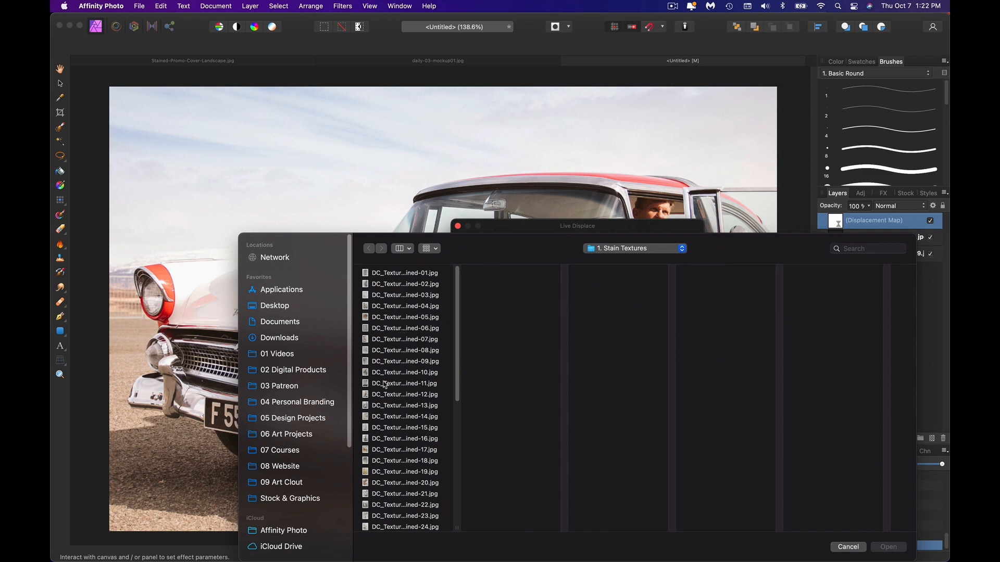
pyautogui.click(411, 340)
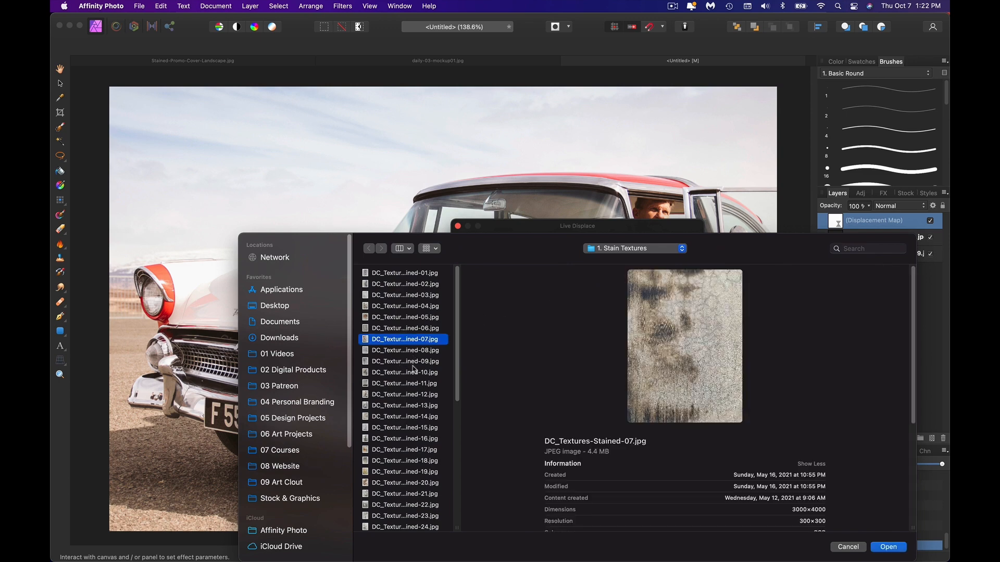
pyautogui.click(414, 363)
pyautogui.click(414, 385)
pyautogui.click(415, 408)
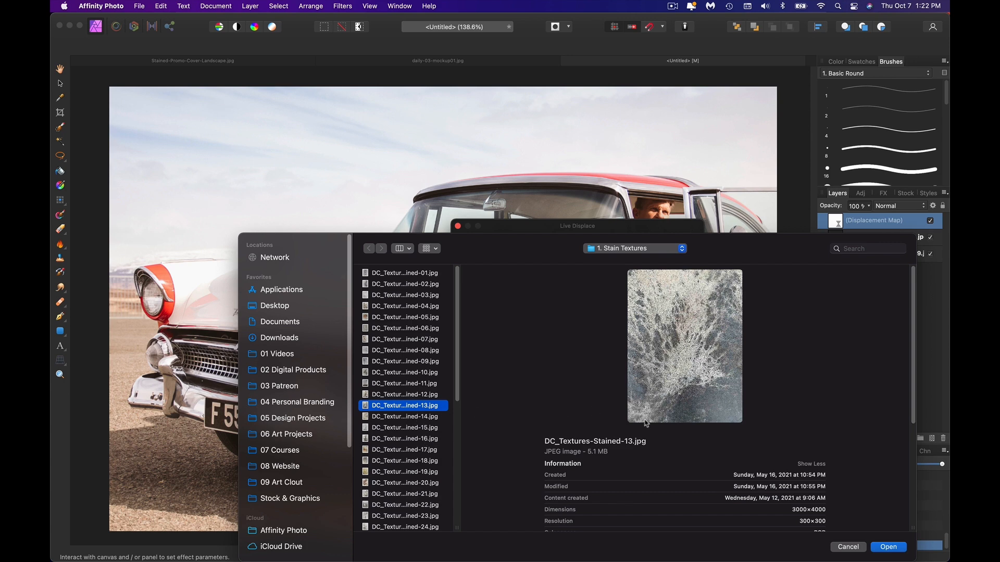
pyautogui.click(889, 547)
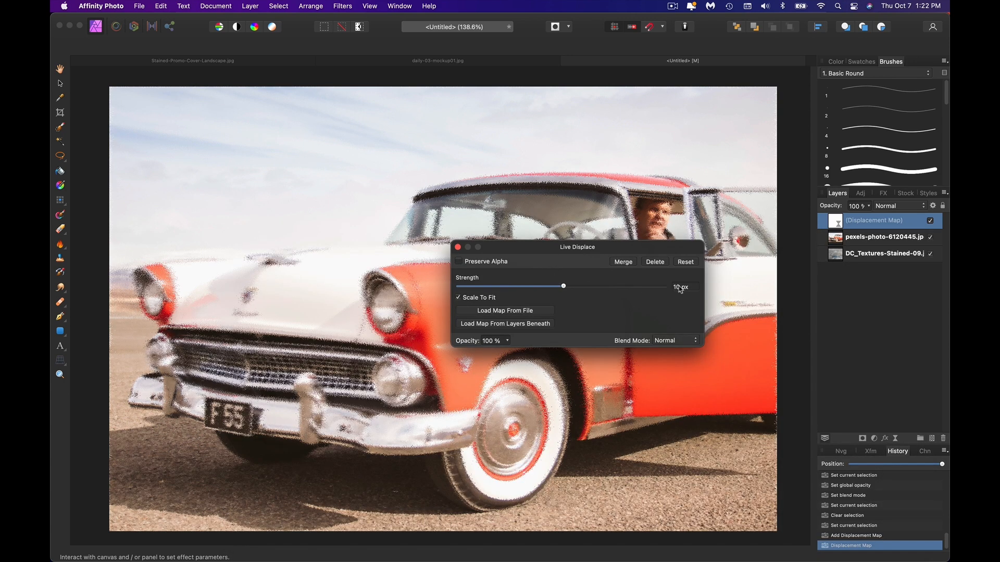
# Set the displacement strength to 0 px, then raise it to about 20.4 px
pyautogui.moveTo(573, 253); pyautogui.dragTo(636, 414)
pyautogui.click(760, 416)
pyautogui.write('0')
pyautogui.press('Return')
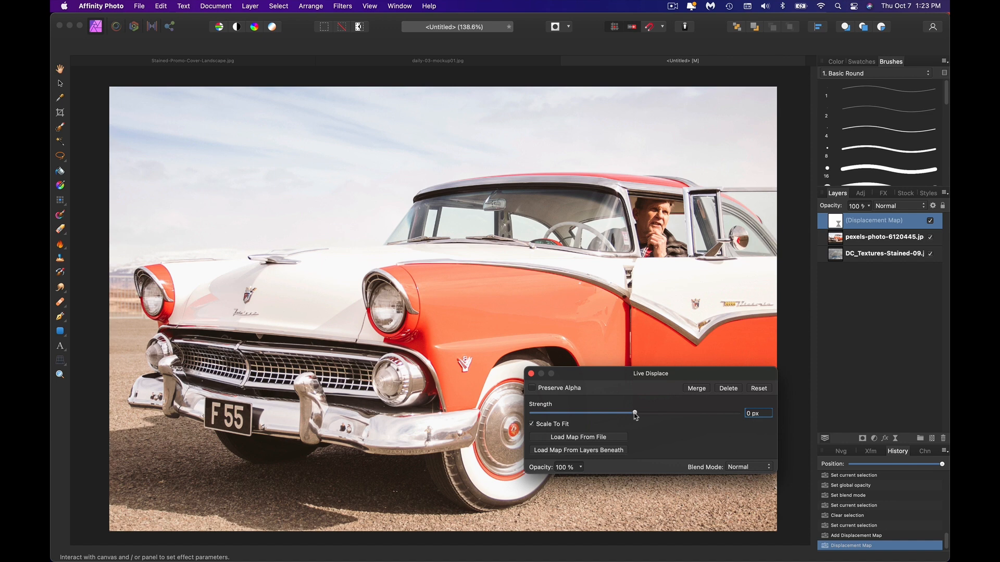
pyautogui.moveTo(635, 416)
pyautogui.mouseDown()
pyautogui.moveTo(624, 416)
pyautogui.moveTo(656, 417)
pyautogui.moveTo(639, 418)
pyautogui.mouseUp()
pyautogui.scroll(2, 641, 414)
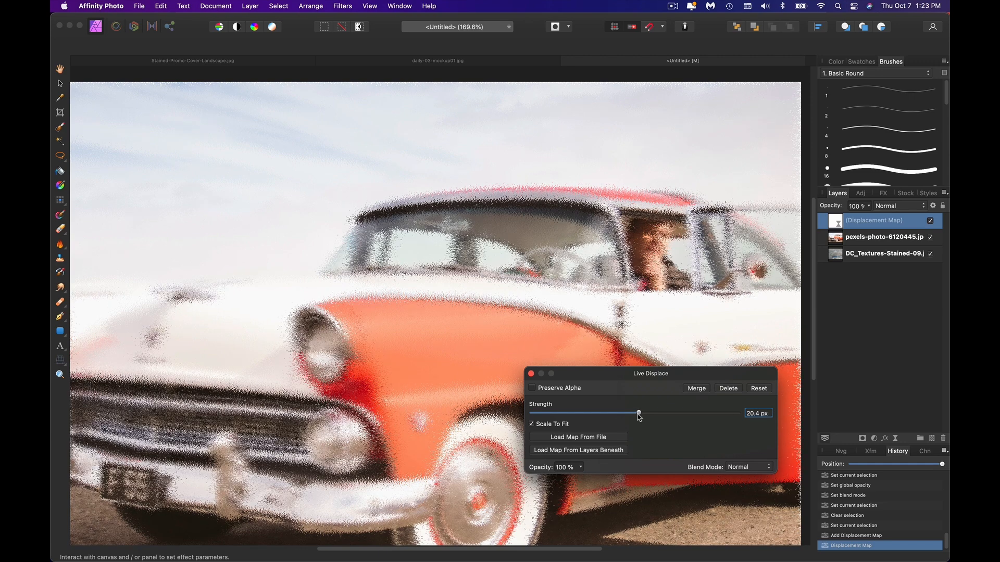
# Turn off Scale To Fit and try higher displacement strengths on the photo
pyautogui.click(532, 424)
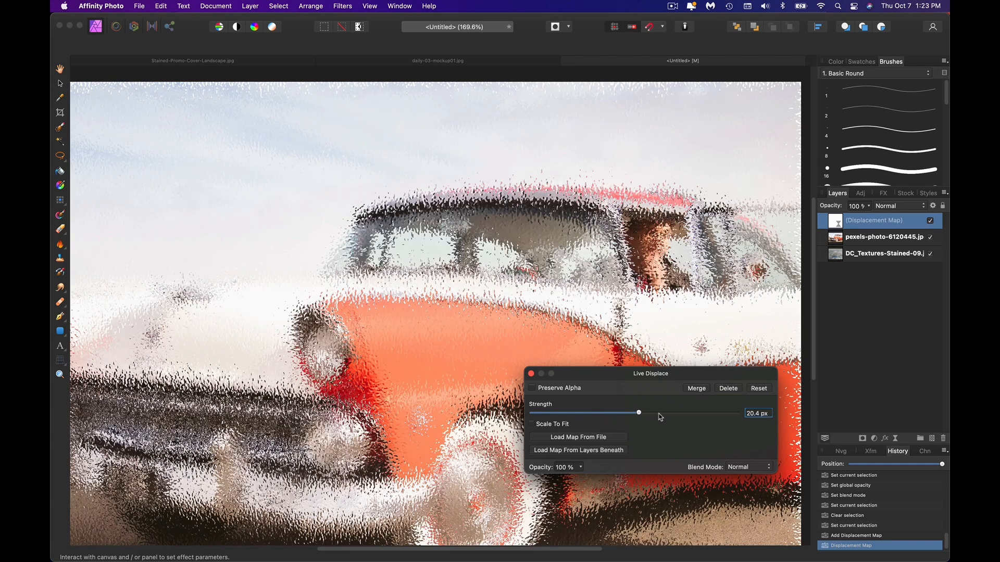
pyautogui.moveTo(640, 417); pyautogui.dragTo(647, 420)
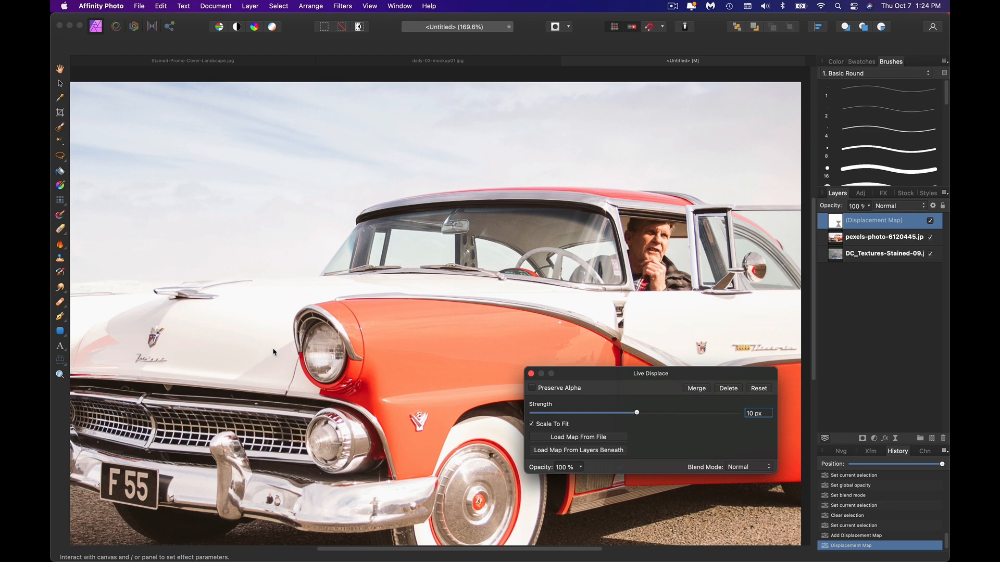
pyautogui.moveTo(636, 412); pyautogui.dragTo(676, 415)
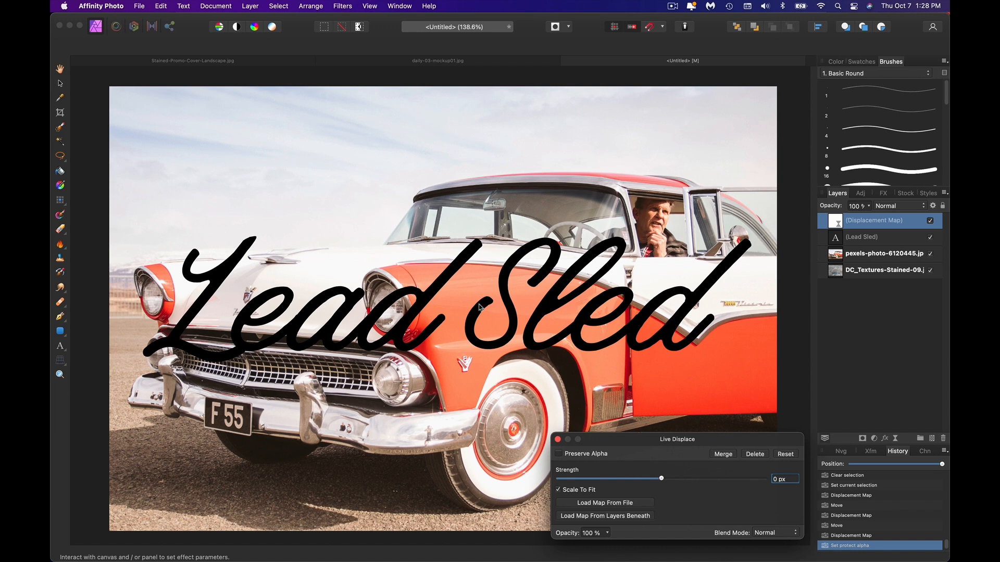
# Load DC_Textures-Stained-06.jpg as the displacement map for the filter above the Lead Sled text
pyautogui.click(599, 504)
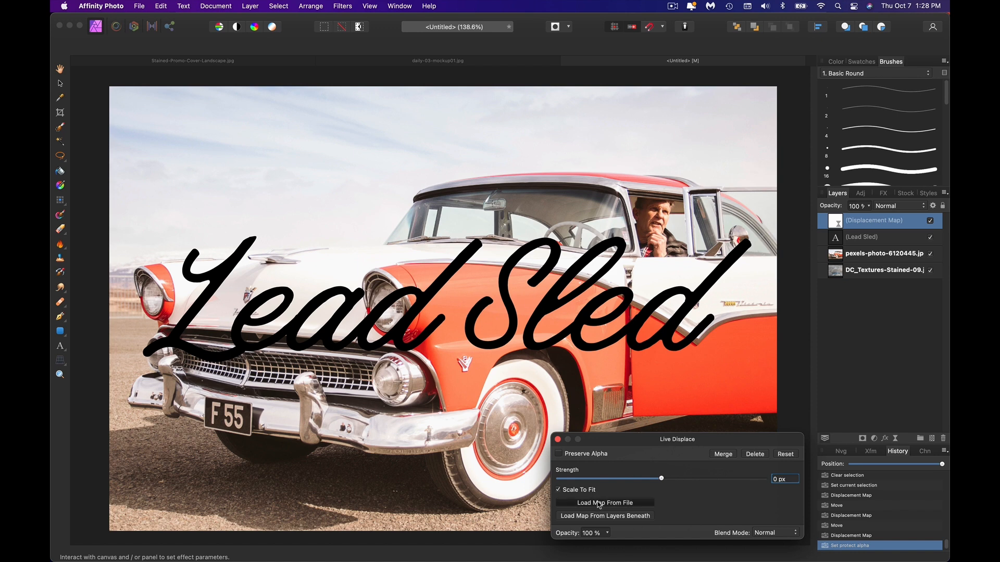
pyautogui.click(450, 328)
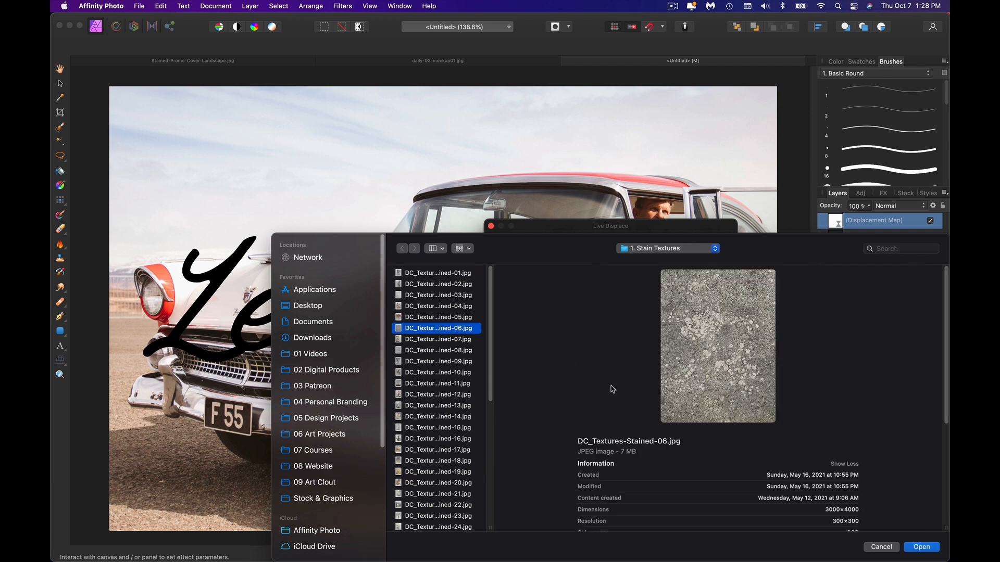
pyautogui.click(922, 548)
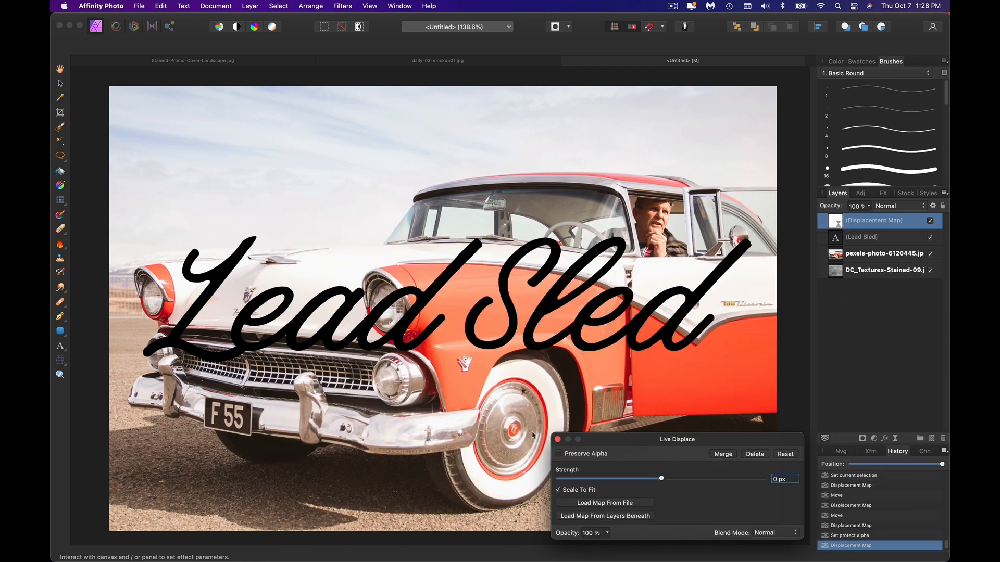
# Adjust the displacement strength to 4.4 px, checking the roughened lettering edges up close
pyautogui.moveTo(663, 479); pyautogui.dragTo(665, 479)
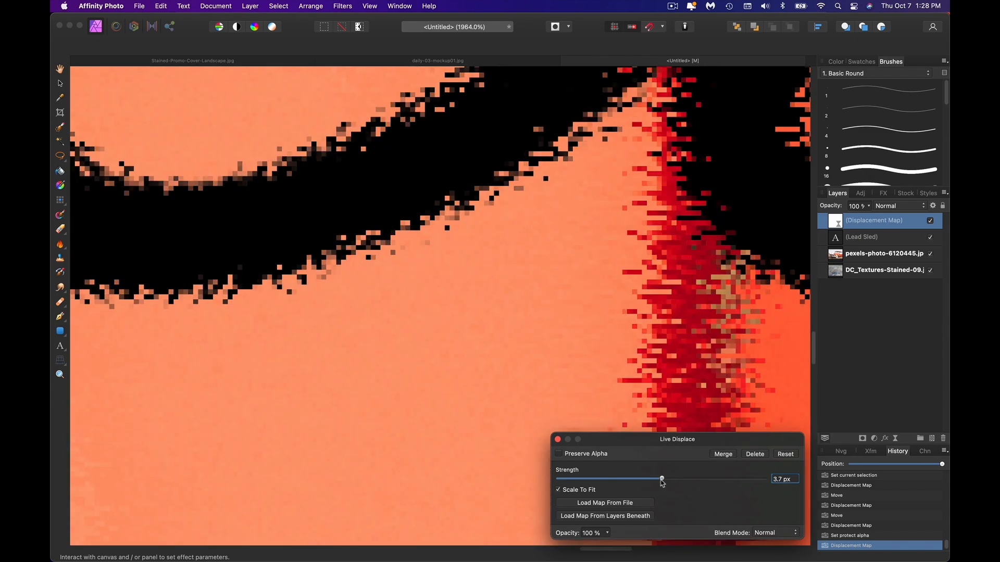
pyautogui.moveTo(663, 479); pyautogui.dragTo(662, 480)
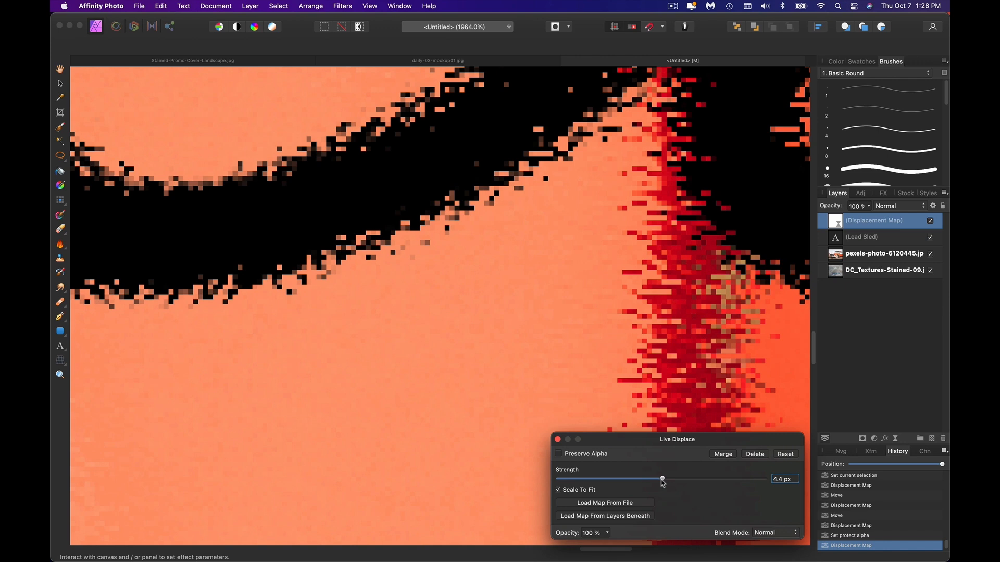
pyautogui.press('super+0')
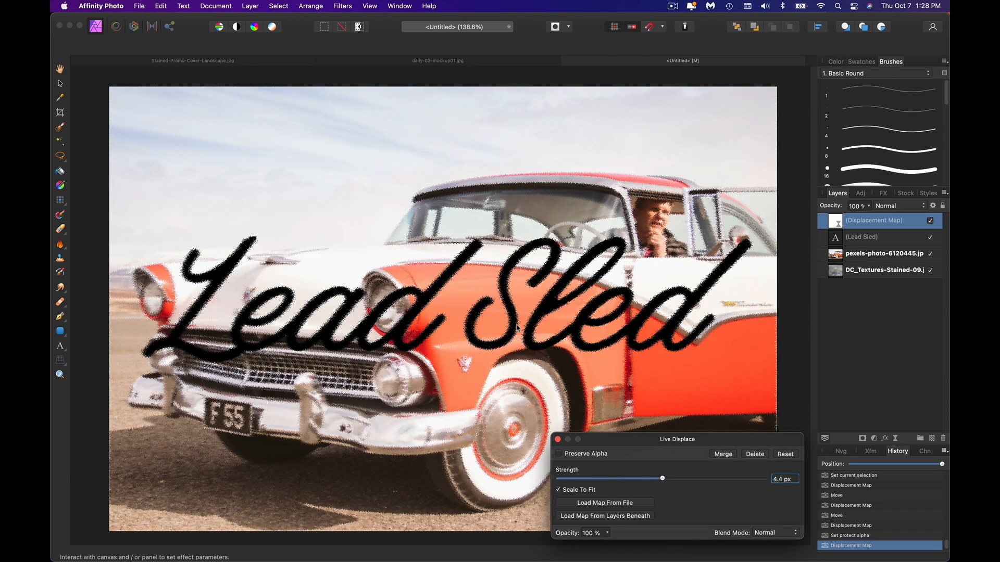
# Add a red fill layer directly above the car photo layer, beneath the Lead Sled text
pyautogui.click(883, 253)
pyautogui.click(279, 6)
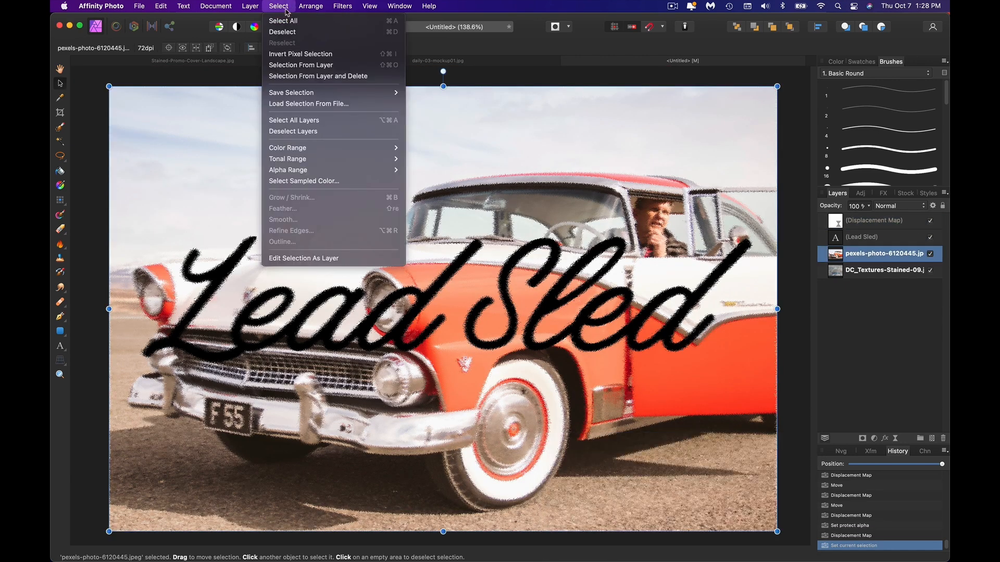
pyautogui.moveTo(251, 6)
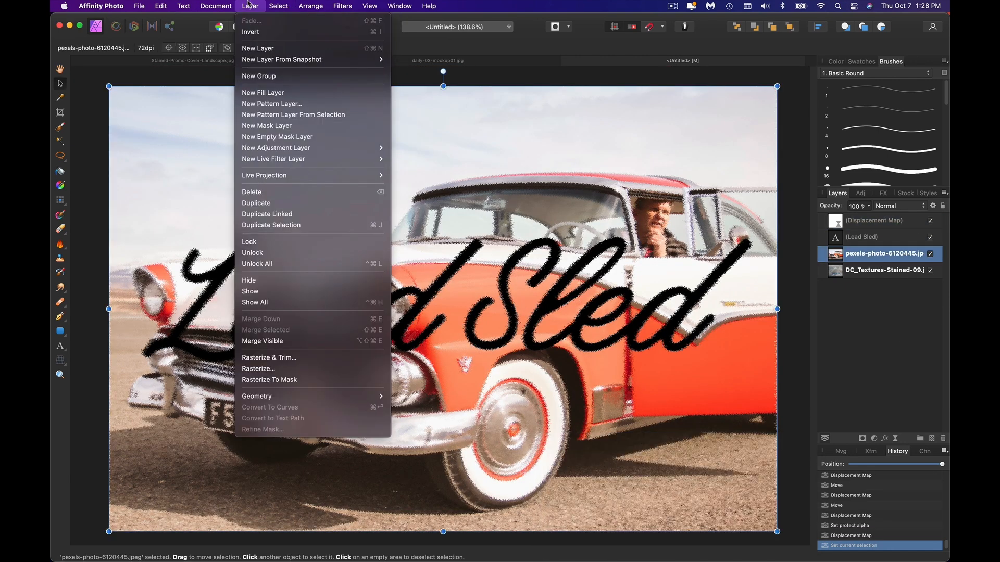
pyautogui.click(263, 93)
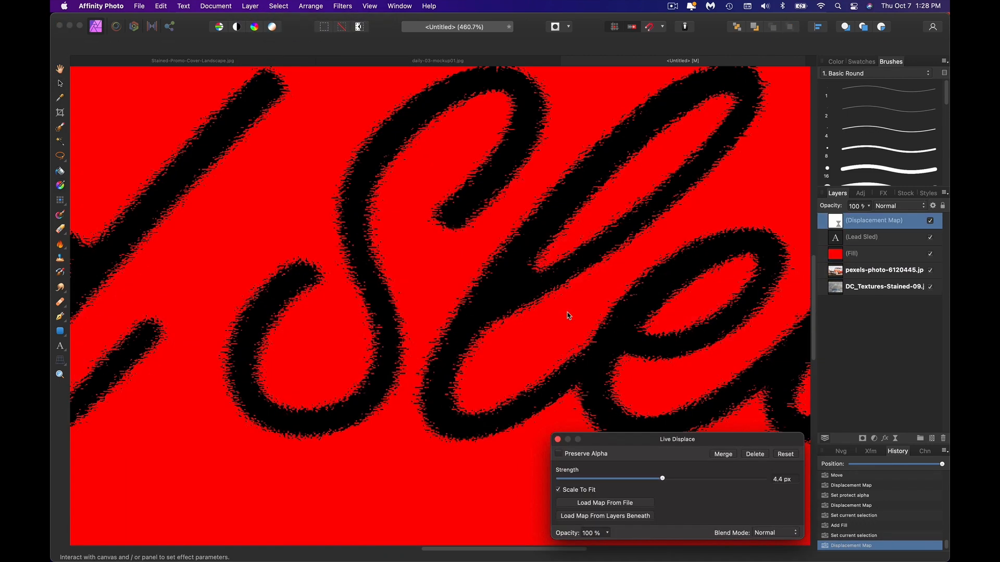
# Lower the displacement strength past zero to scatter the Lead Sled lettering heavily
pyautogui.scroll(5, 569, 320)
pyautogui.scroll(-8, 569, 319)
pyautogui.moveTo(663, 480); pyautogui.dragTo(657, 480)
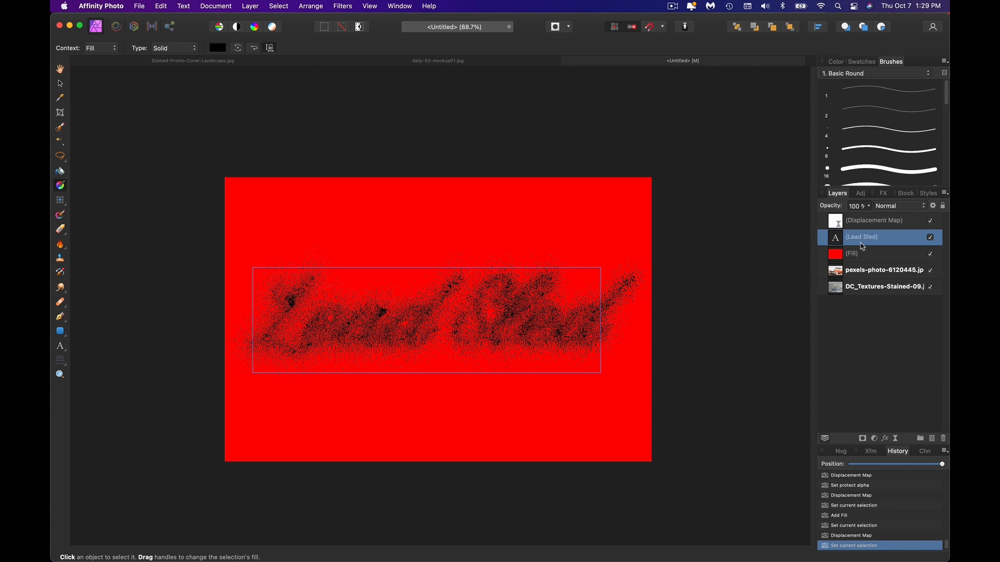
# Duplicate the Lead Sled text, place the copy above the displacement map filter and recolor it light pink
pyautogui.press('super+j')
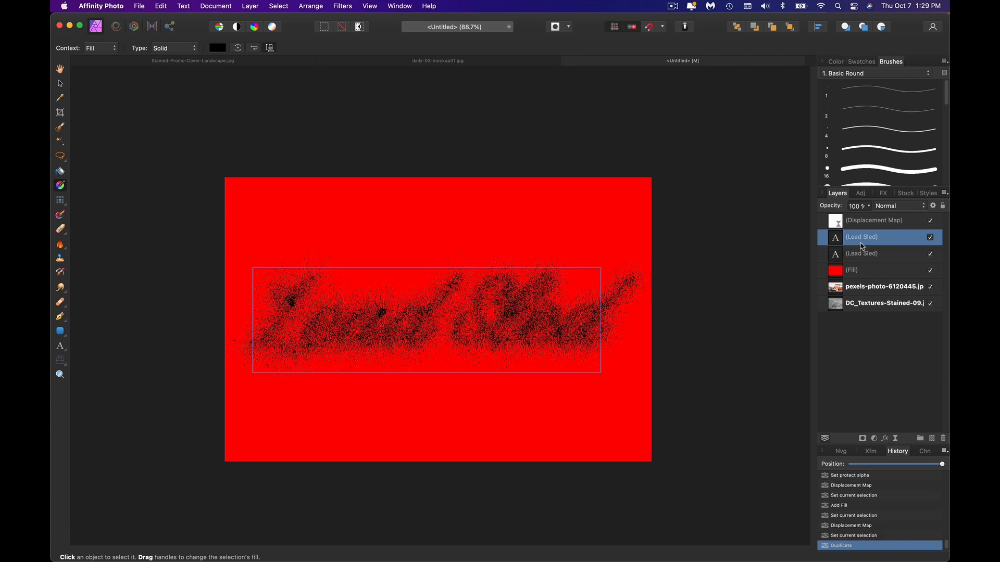
pyautogui.moveTo(877, 245); pyautogui.dragTo(876, 219)
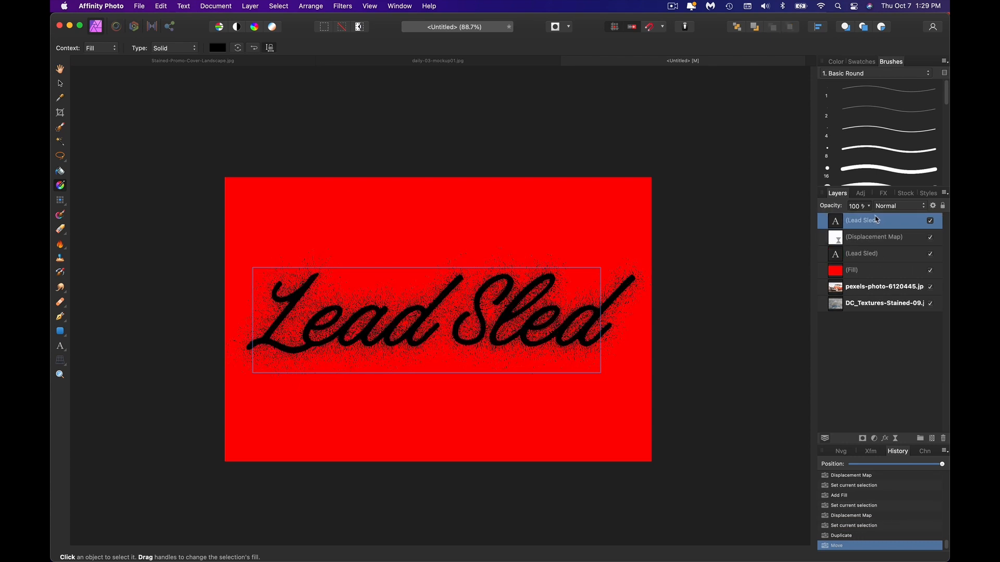
pyautogui.click(217, 48)
pyautogui.moveTo(271, 124); pyautogui.dragTo(271, 147)
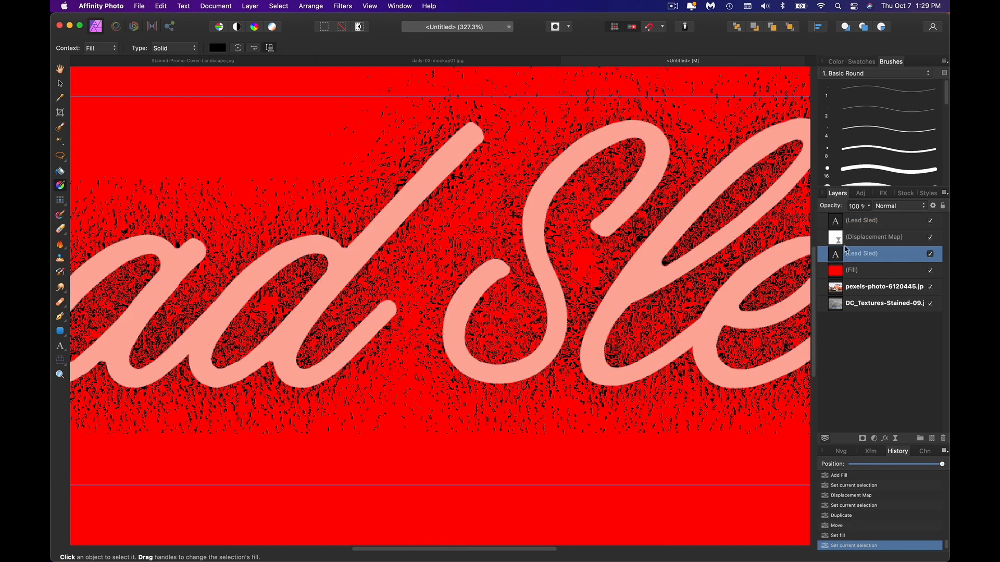
# Readjust the displacement strength to tighten the black scatter, and nudge the pink Lead Sled lettering slightly upward over it
pyautogui.doubleClick(835, 238)
pyautogui.moveTo(670, 479); pyautogui.dragTo(646, 480)
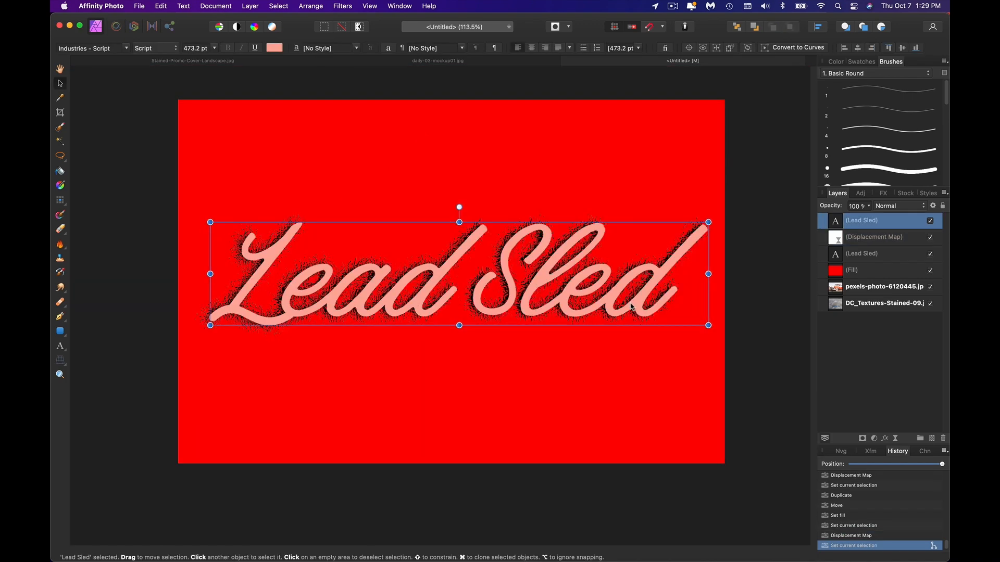
pyautogui.moveTo(631, 306); pyautogui.dragTo(632, 304)
pyautogui.moveTo(632, 303); pyautogui.dragTo(636, 295)
pyautogui.scroll(10, 635, 294)
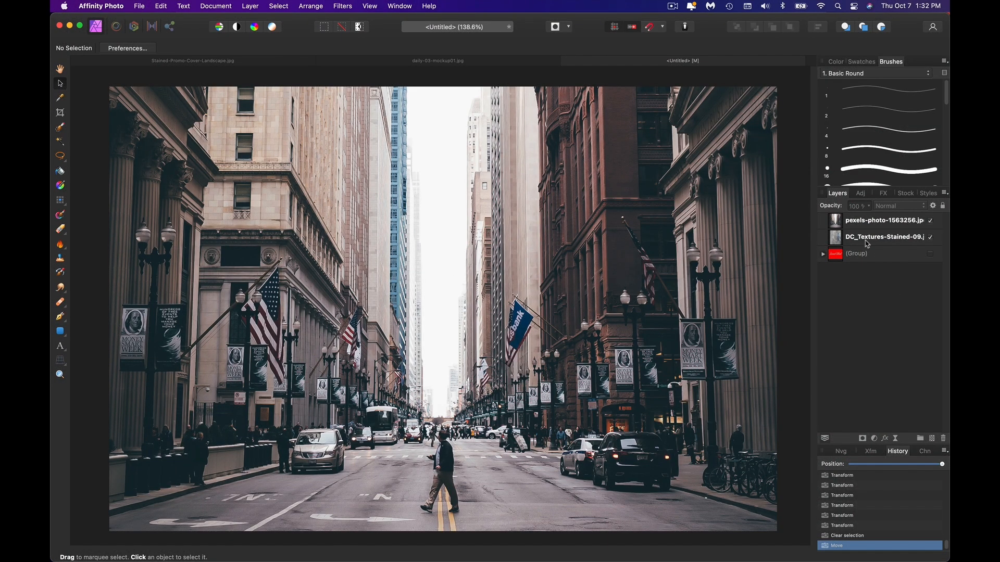
# Place the DC_Textures-Stained-09 texture above the street photo and desaturate it with an HSL adjustment at -100% saturation
pyautogui.moveTo(867, 243); pyautogui.dragTo(870, 221)
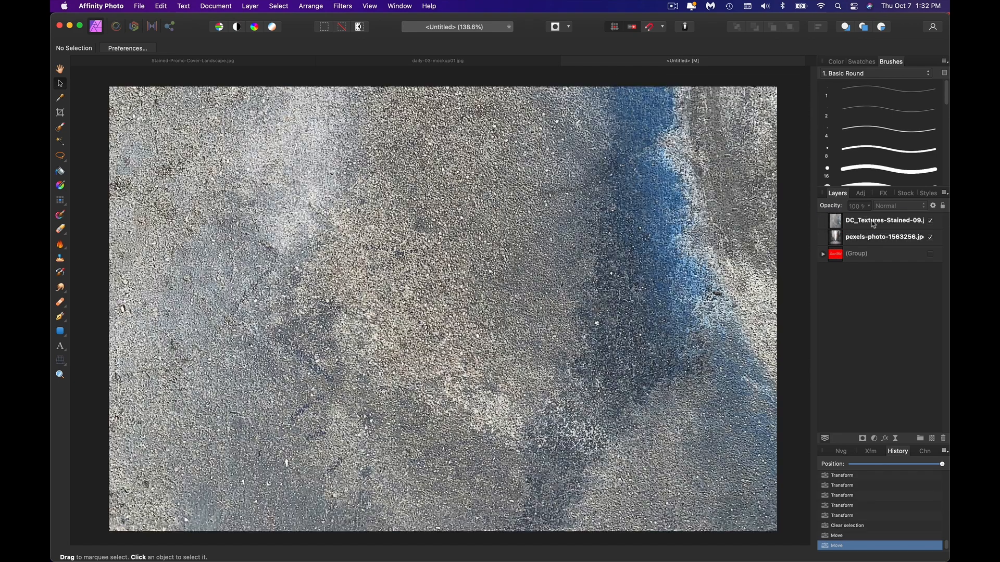
pyautogui.click(870, 221)
pyautogui.click(875, 438)
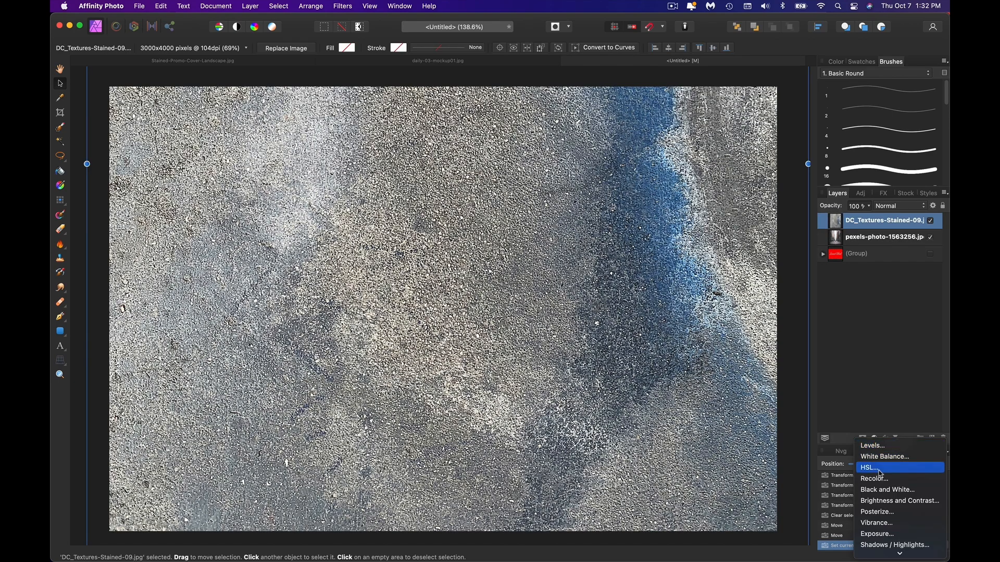
pyautogui.click(881, 468)
pyautogui.moveTo(276, 202); pyautogui.dragTo(196, 203)
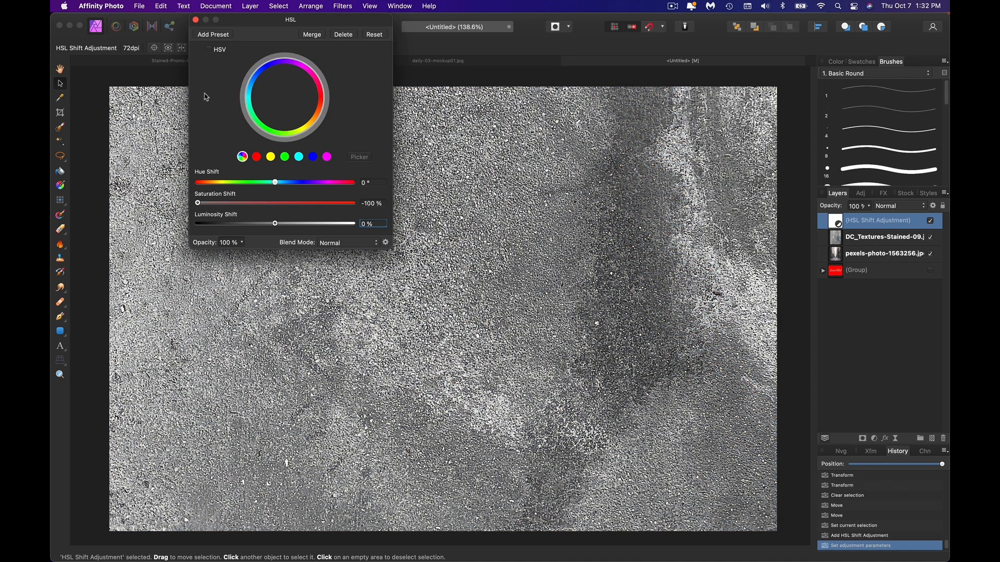
pyautogui.click(195, 19)
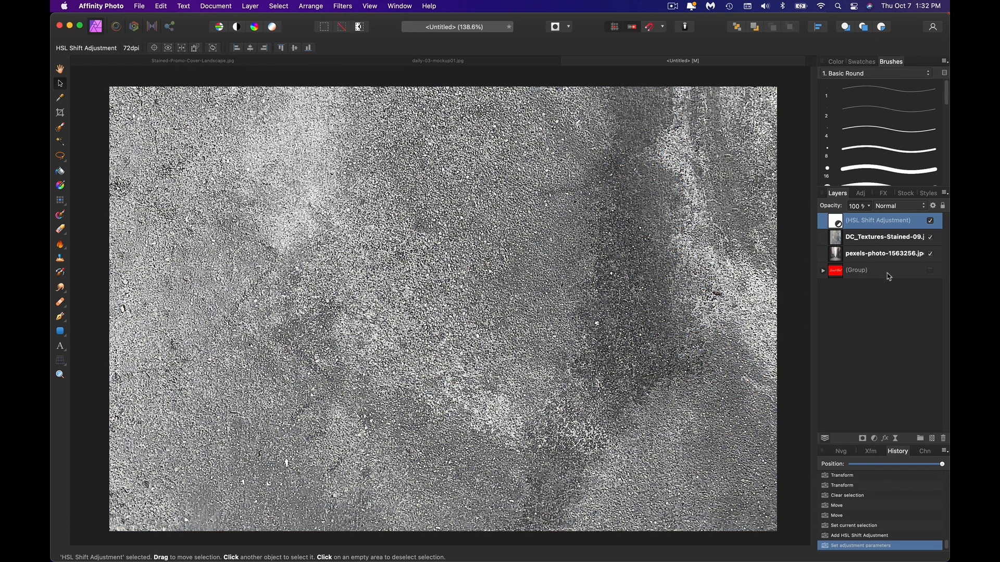
# Add a Curves adjustment that pushes the texture to harsh black and white, with the shadow point at X 0.228, Y 0
pyautogui.click(874, 441)
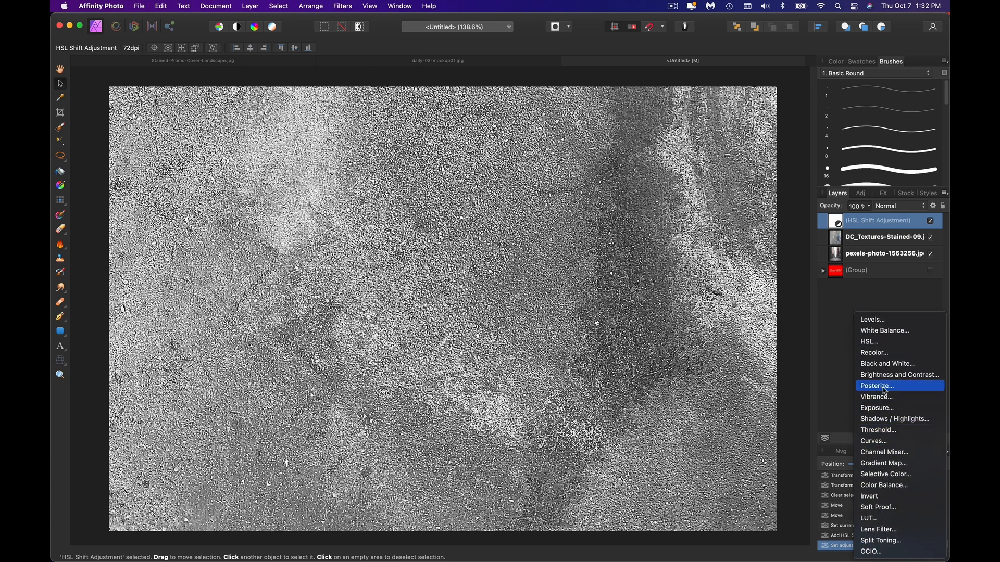
pyautogui.click(883, 442)
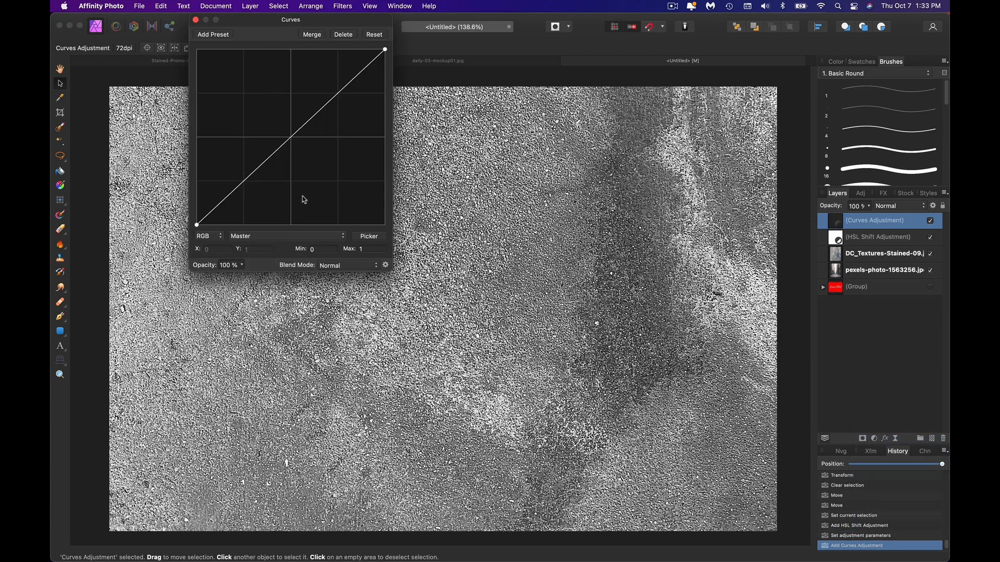
pyautogui.moveTo(256, 176); pyautogui.dragTo(257, 192)
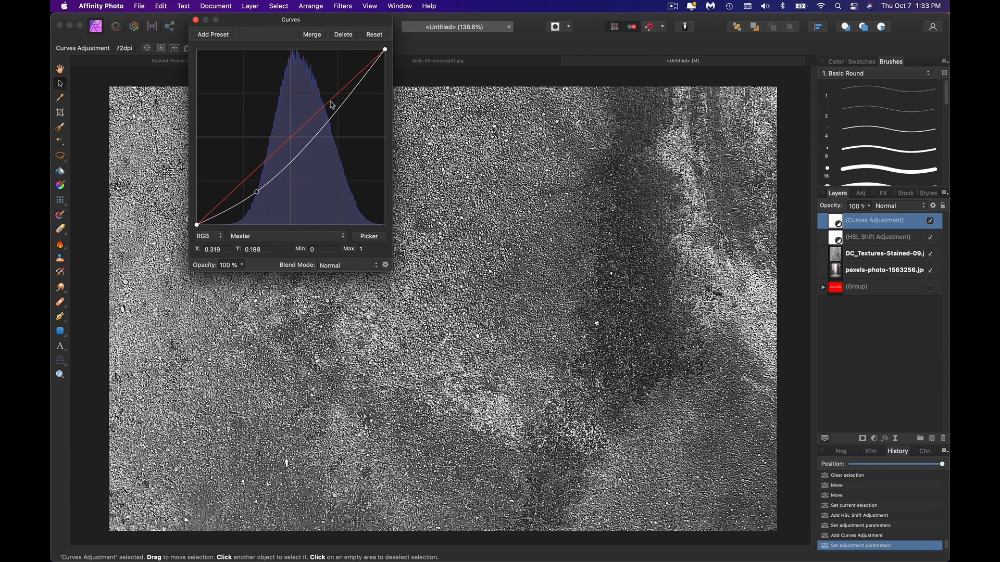
pyautogui.moveTo(257, 192); pyautogui.dragTo(227, 211)
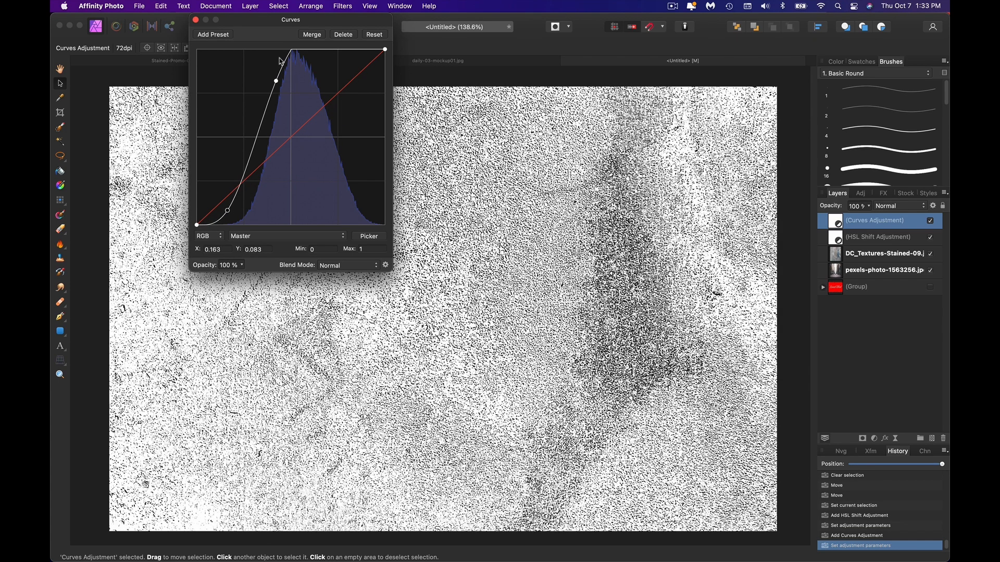
pyautogui.moveTo(277, 83); pyautogui.dragTo(244, 59)
pyautogui.moveTo(230, 211); pyautogui.dragTo(239, 232)
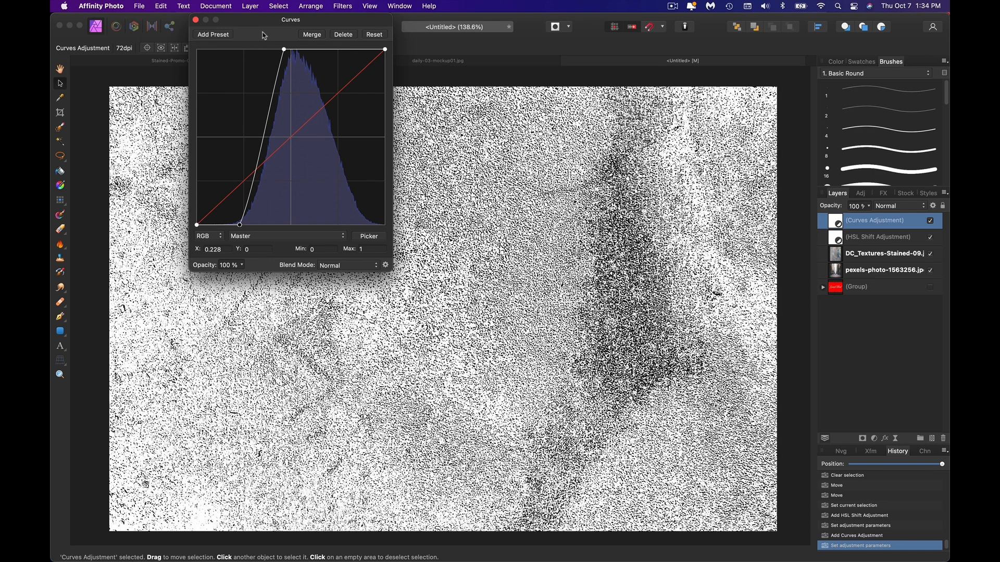
pyautogui.click(196, 19)
# Group the texture with its HSL and Curves adjustments, duplicate the group and place the copy at the bottom of the layer stack
pyautogui.keyDown('shift'); pyautogui.click(878, 255); pyautogui.keyUp('shift')
pyautogui.press('super+g')
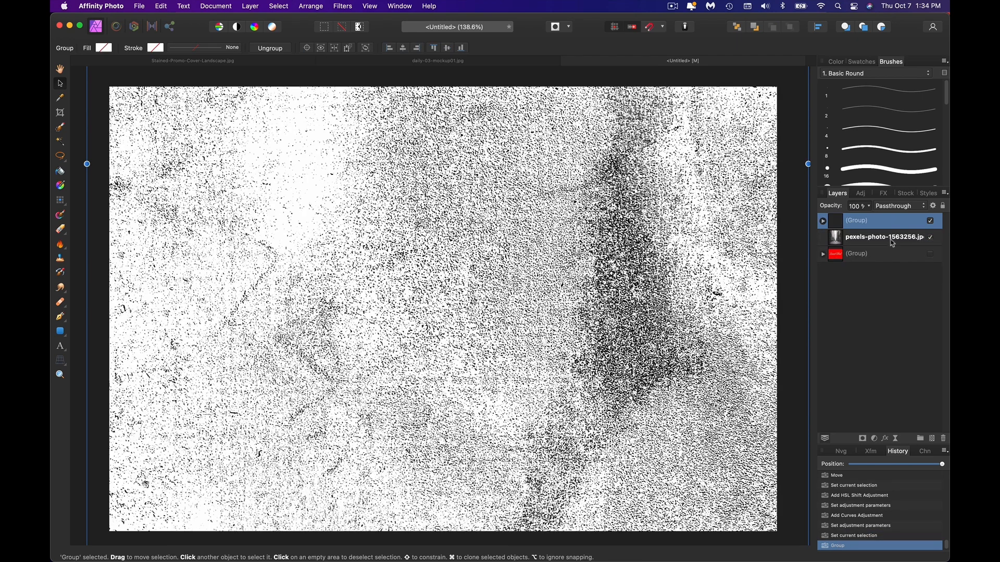
pyautogui.press('super+j')
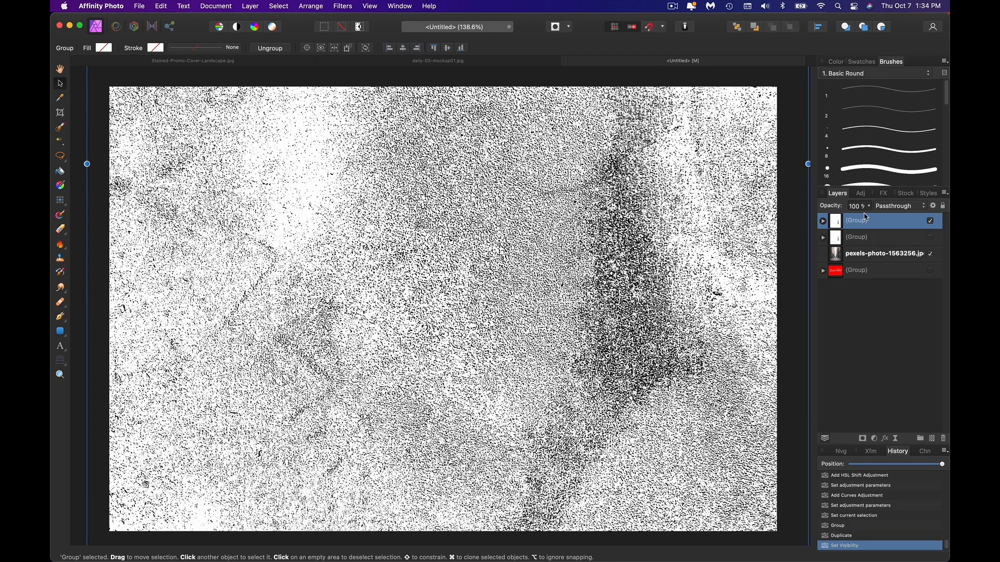
pyautogui.moveTo(886, 220); pyautogui.dragTo(849, 280)
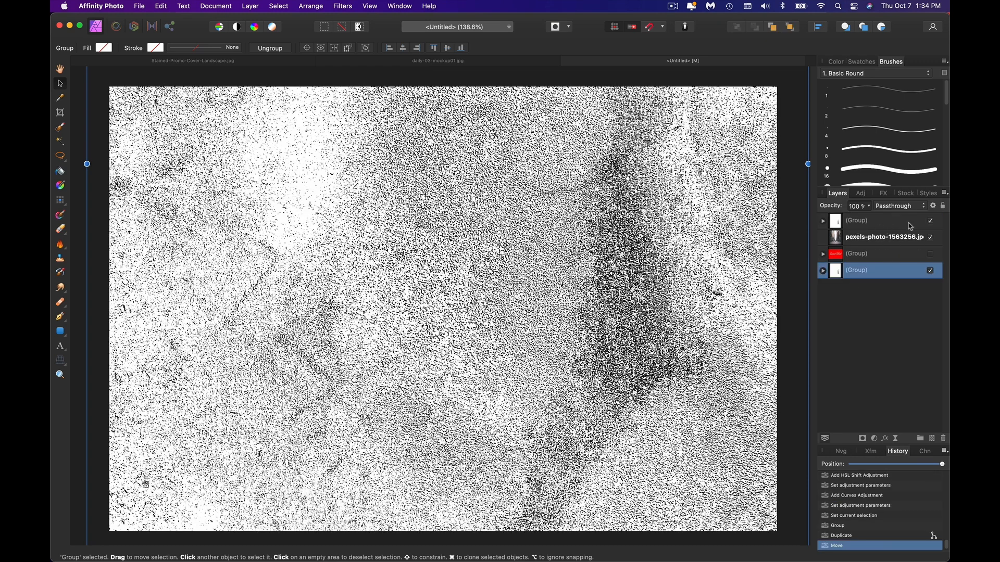
# Rasterize the upper texture group to a mask and nest that mask inside the street photo layer
pyautogui.click(871, 223)
pyautogui.rightClick(880, 223)
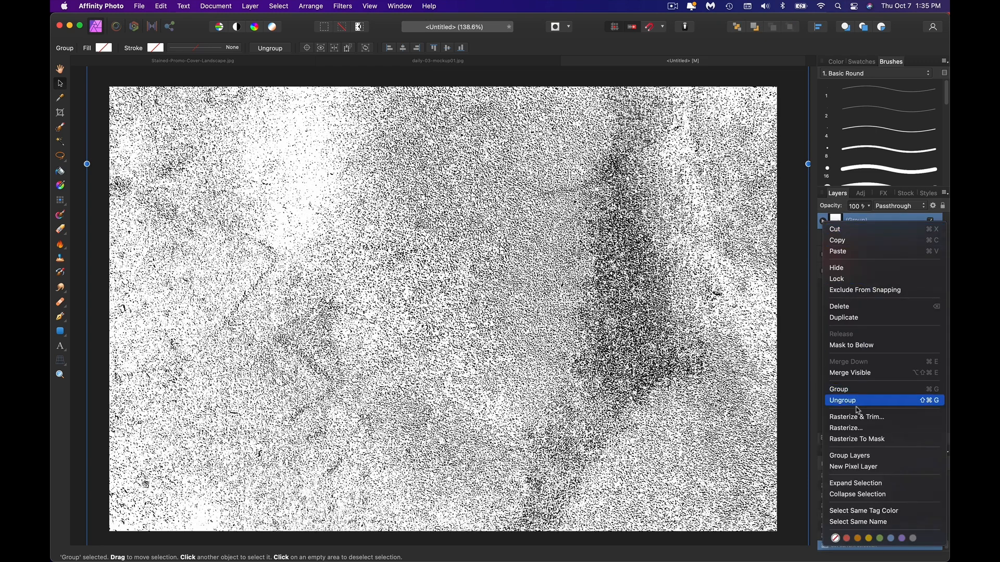
pyautogui.click(858, 440)
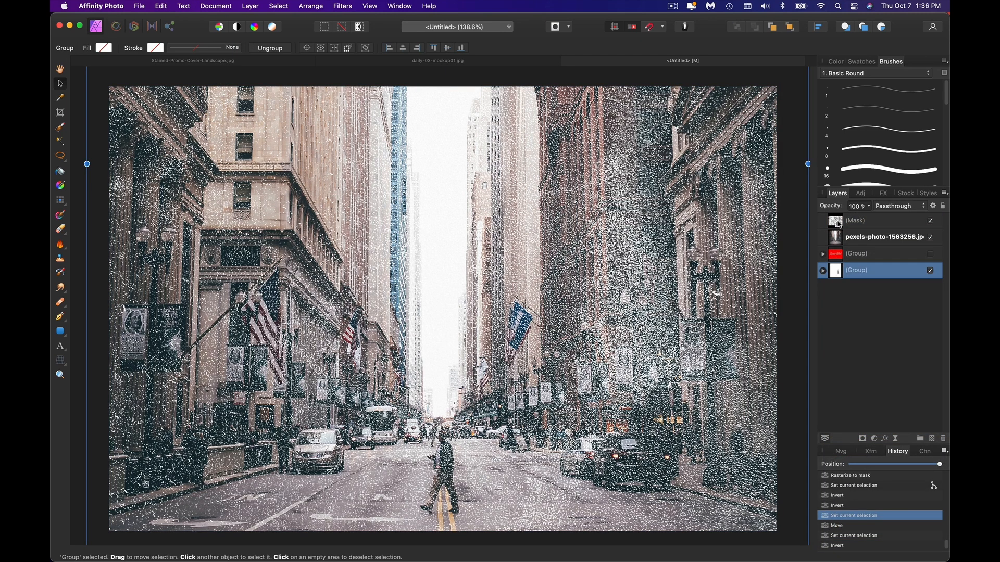
pyautogui.moveTo(838, 224); pyautogui.dragTo(837, 240)
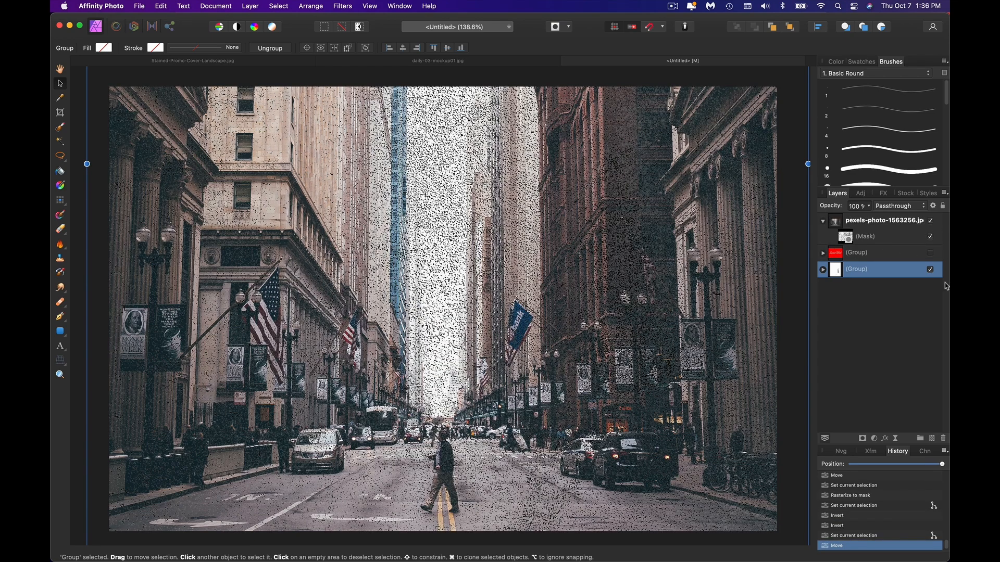
# Add a red fill layer above the bottom texture group and move the mask out of the street photo to sit above it
pyautogui.click(216, 5)
pyautogui.moveTo(250, 6)
pyautogui.click(276, 93)
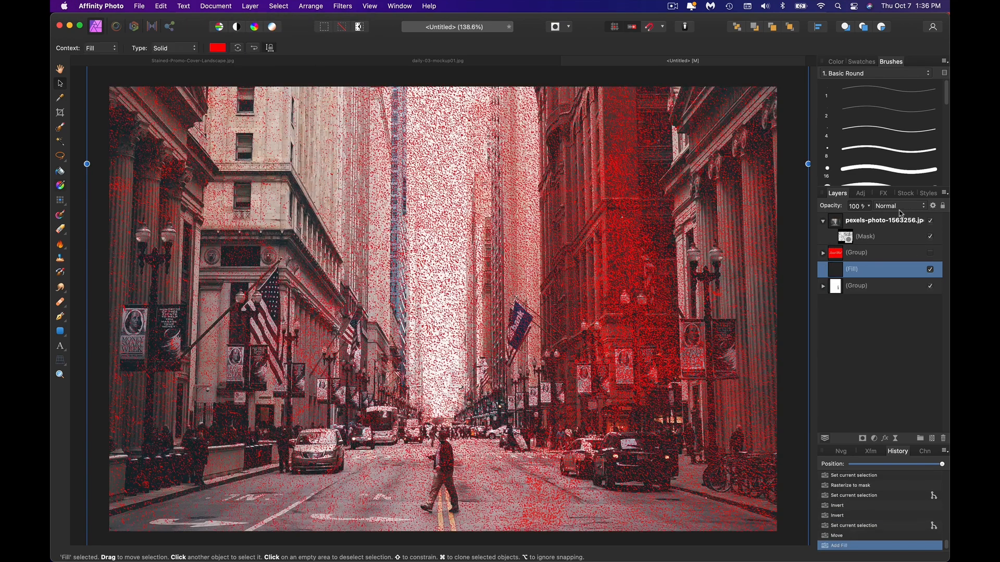
pyautogui.moveTo(848, 239); pyautogui.dragTo(839, 217)
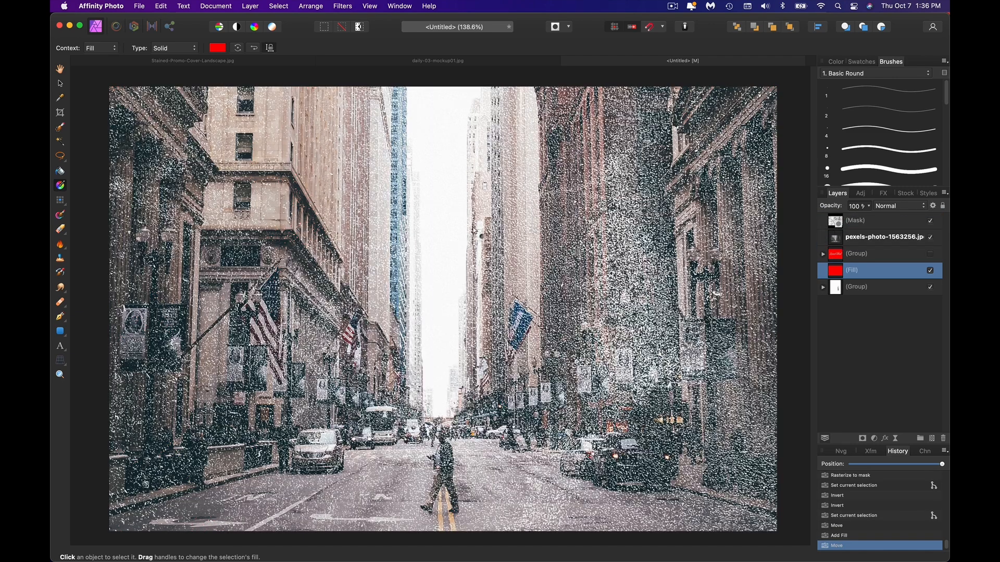